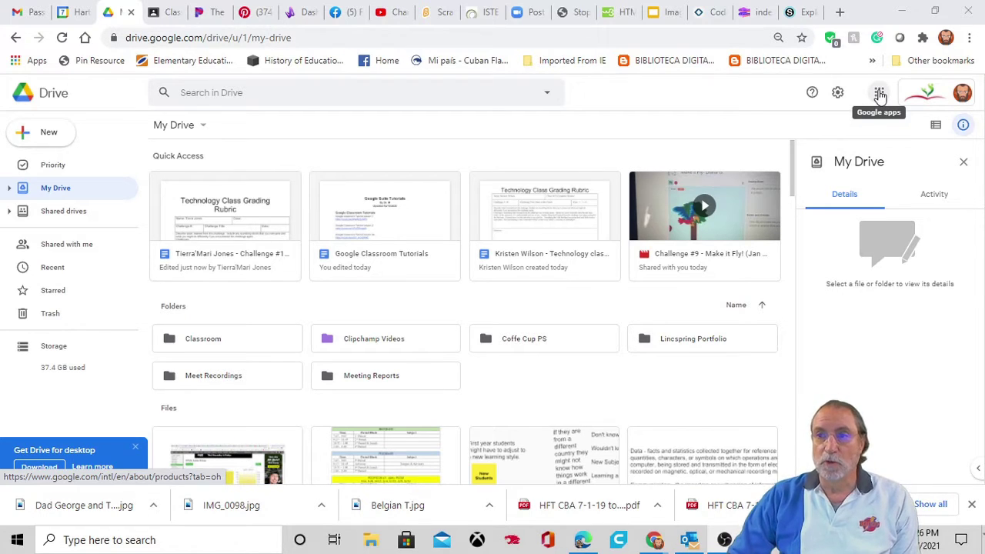
Open Google Forms from Drive's list of Google apps and create a blank form
left_click(879, 93)
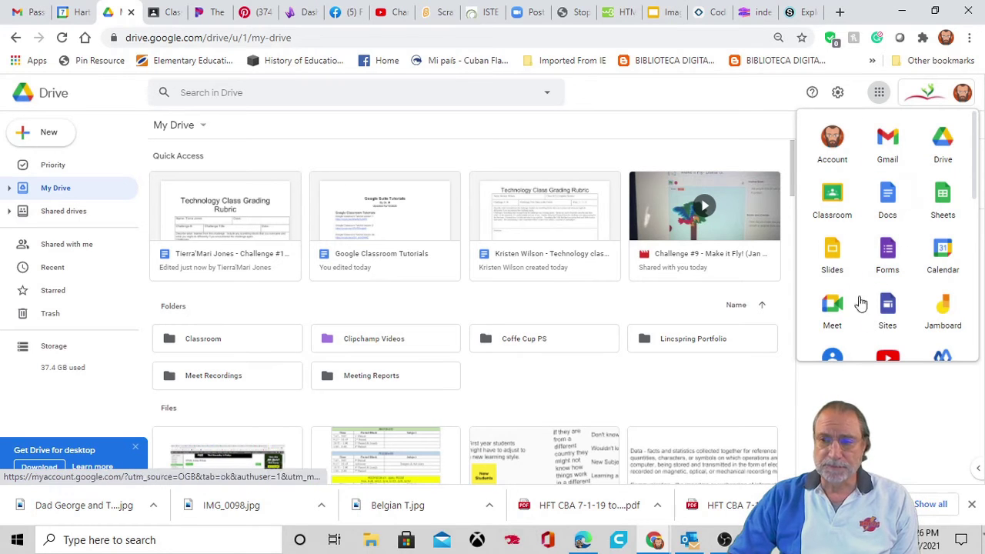
scroll(866, 307, "down", 5)
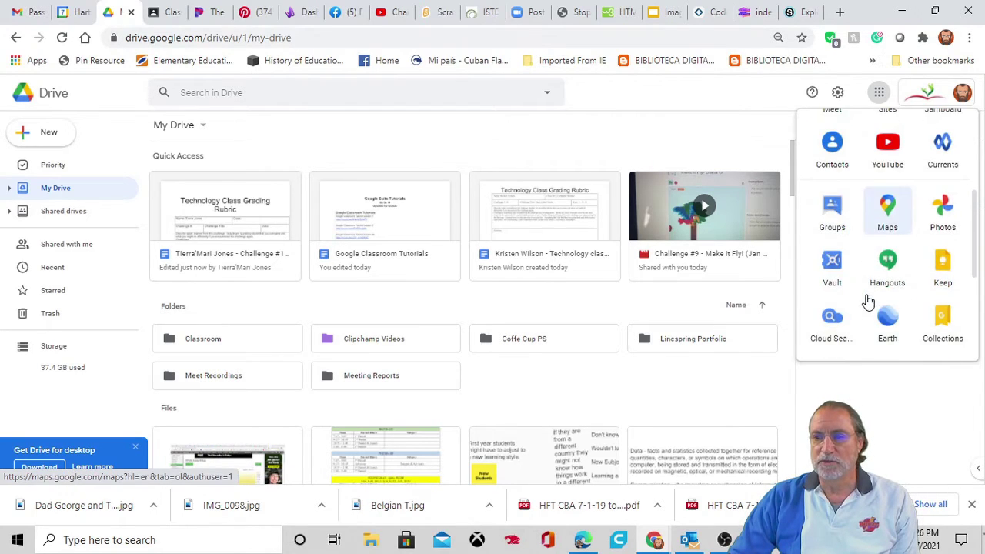
scroll(870, 300, "up", 3)
scroll(848, 200, "up", 1)
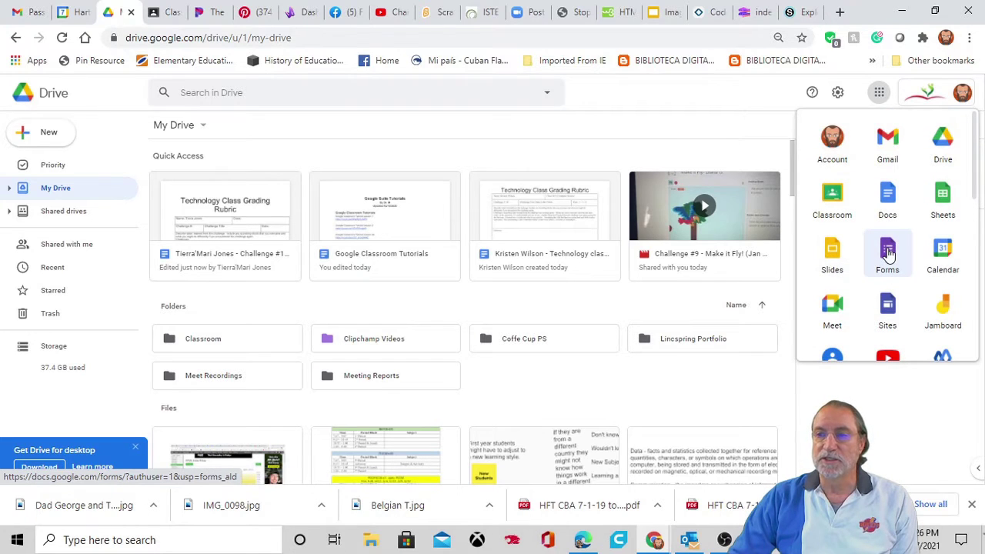
left_click(889, 254)
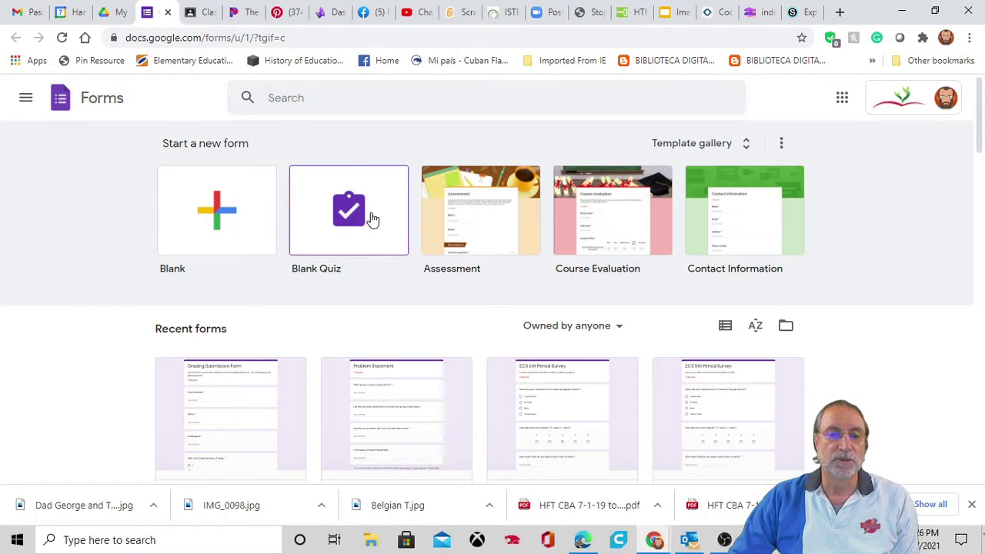
left_click(217, 214)
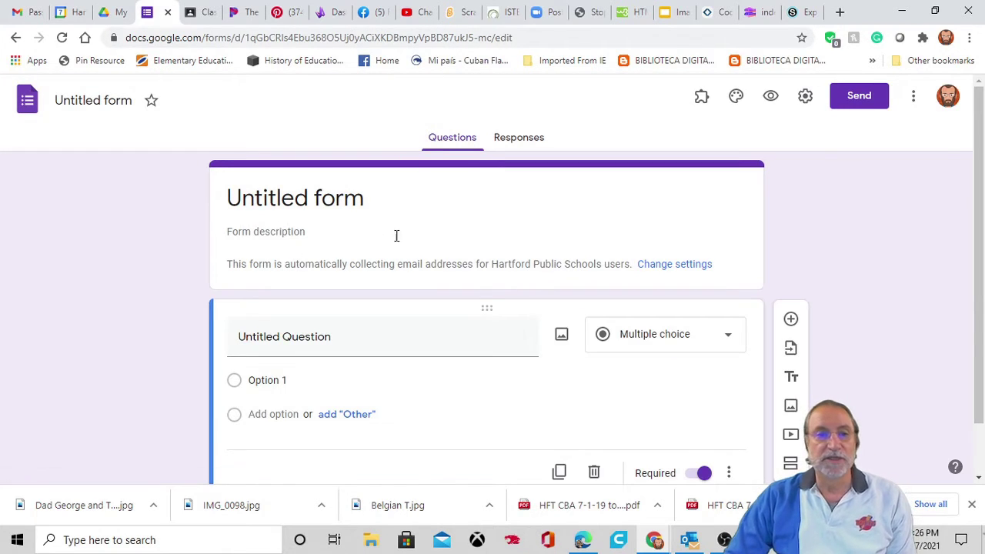
Title the form "Exit Ticket 01-08-21 TEchnology" and apply the same title as the form's file name
left_click(310, 198)
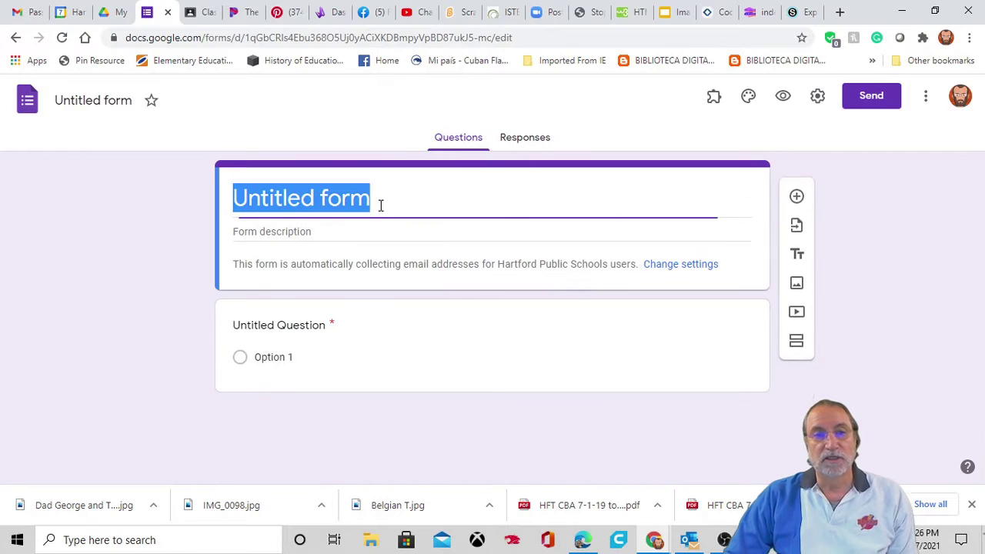
type("Ex")
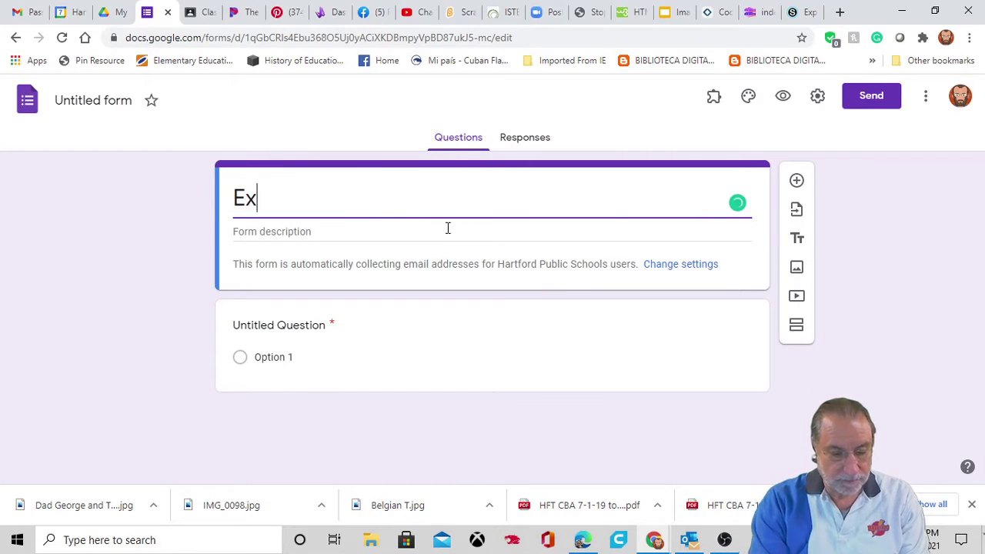
type("it T")
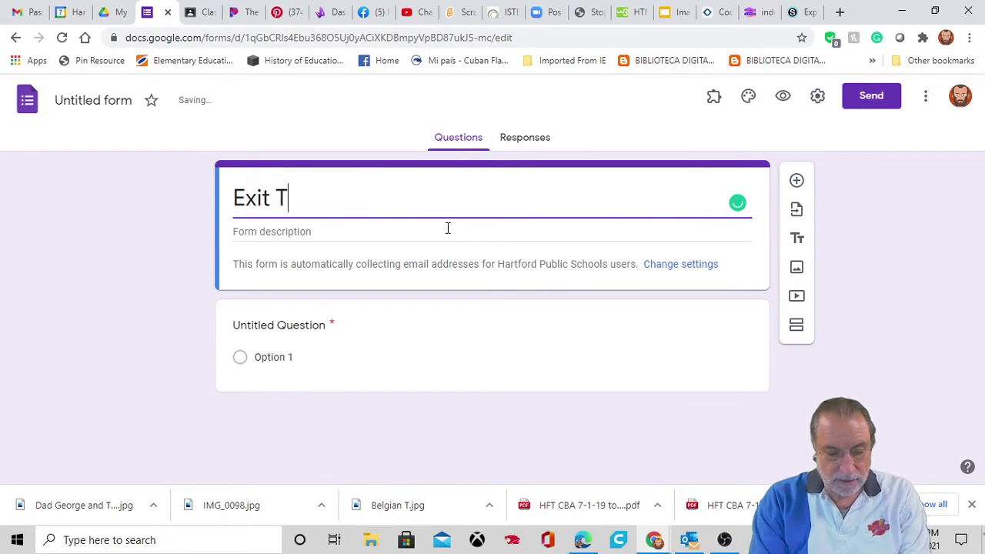
type("icket")
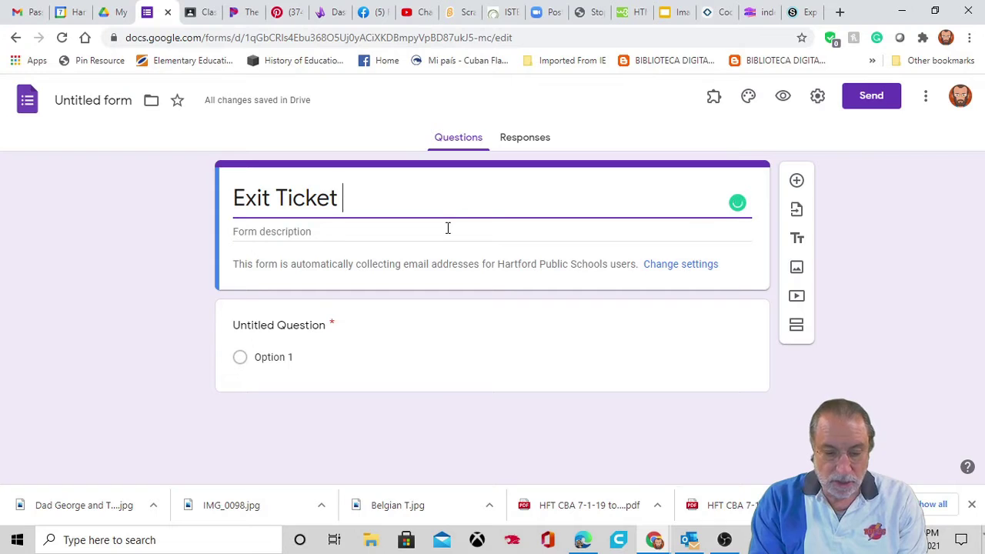
type(" 01")
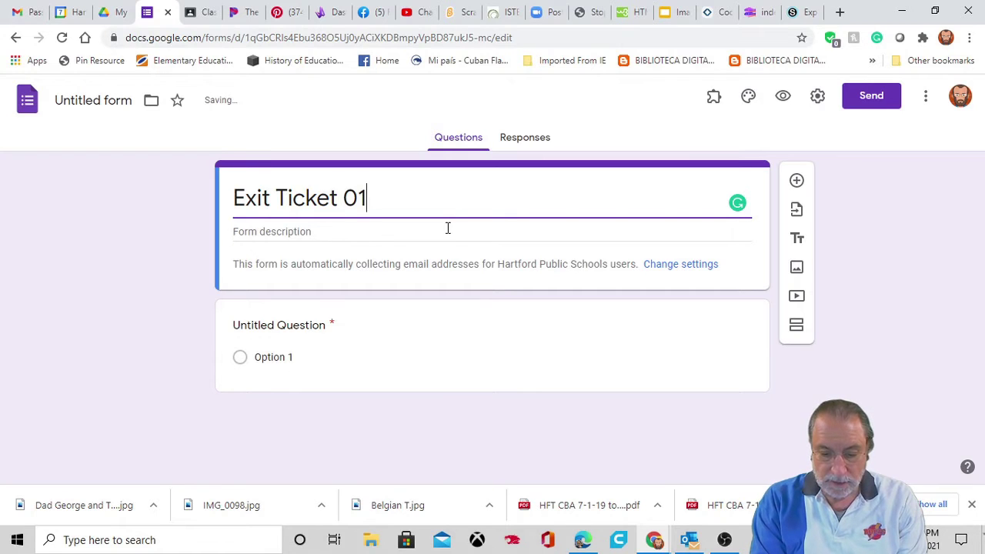
type("-")
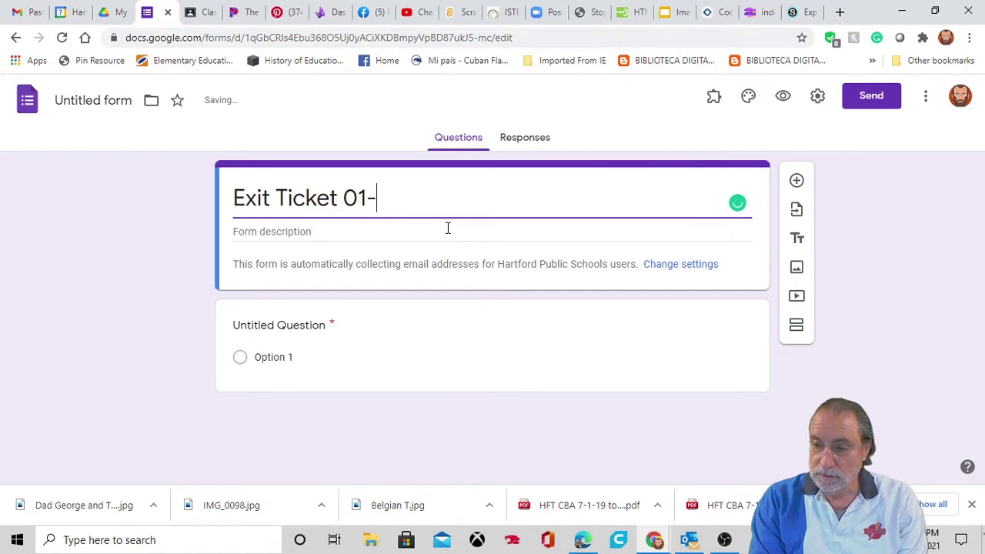
type("08")
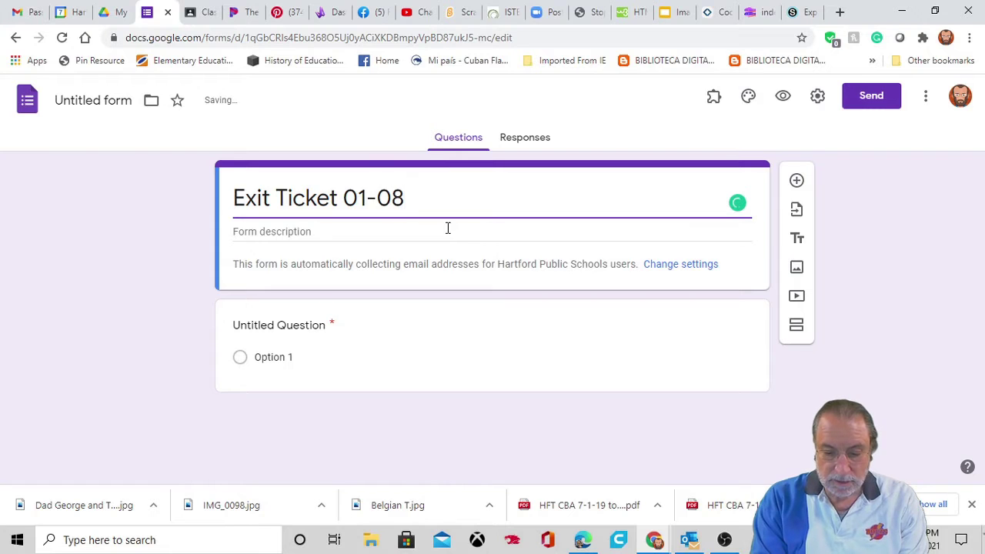
type("-21")
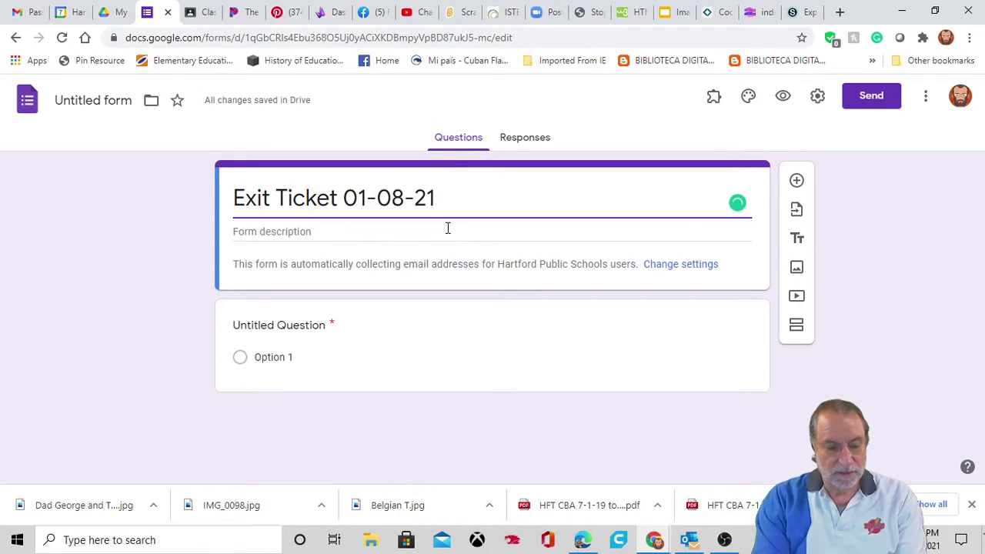
type(" TEc")
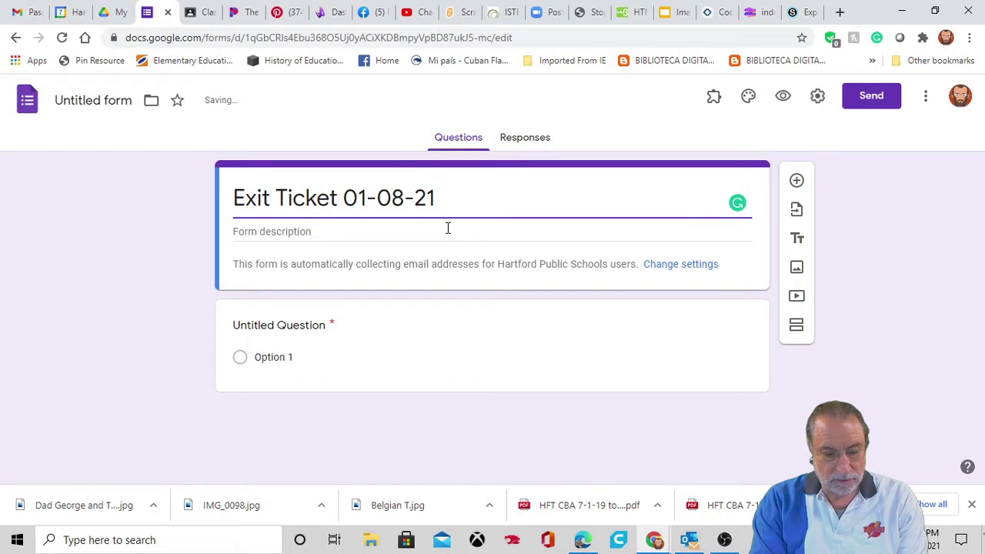
type("hnology")
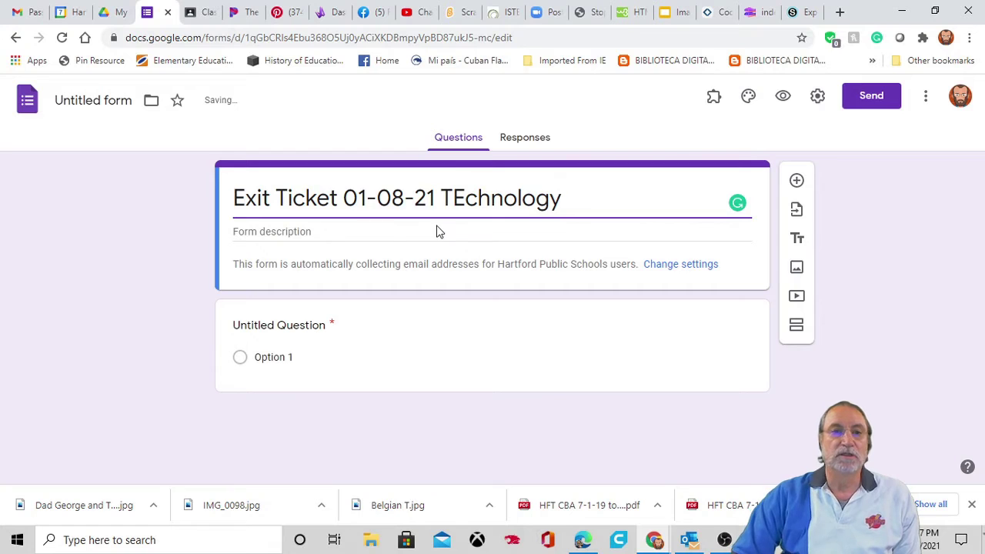
left_click(80, 101)
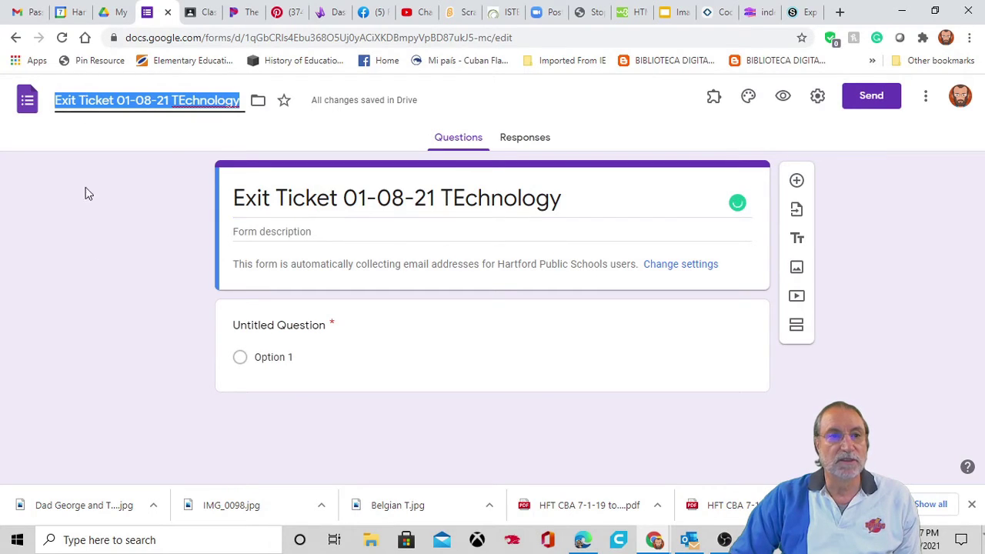
Correct the word "TEchnology" to "Technology" in both the form title and the file name
left_click(469, 199)
left_click(467, 198)
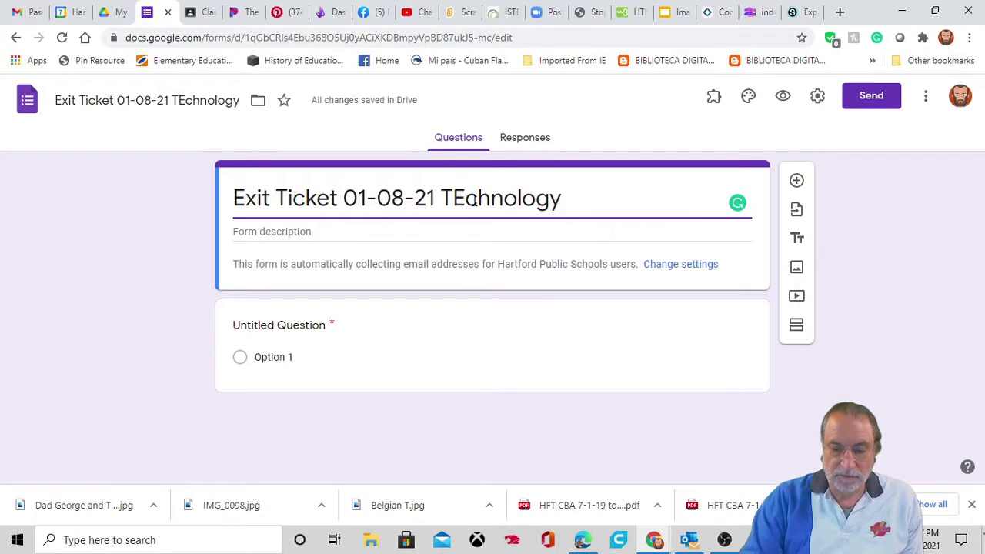
key("BackSpace")
type("e")
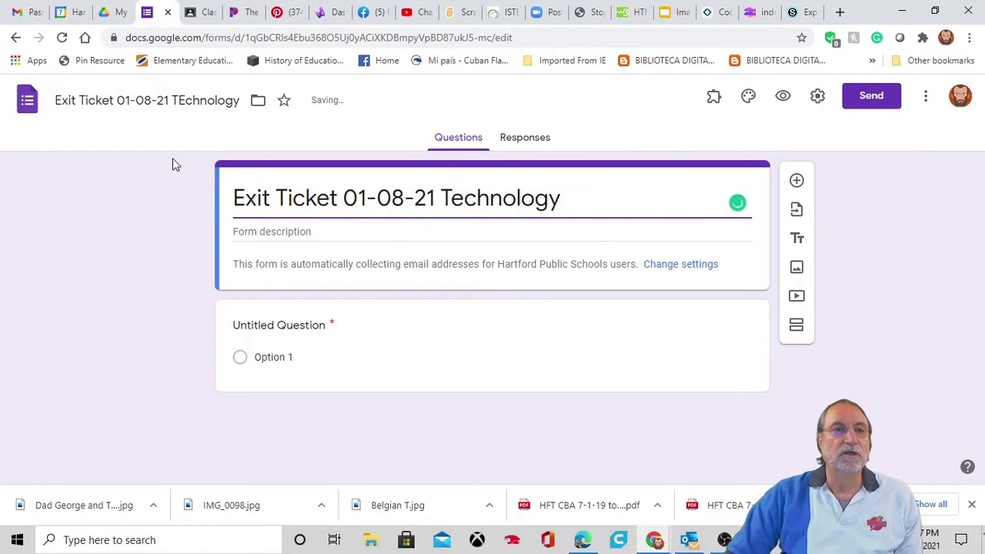
left_click(177, 99)
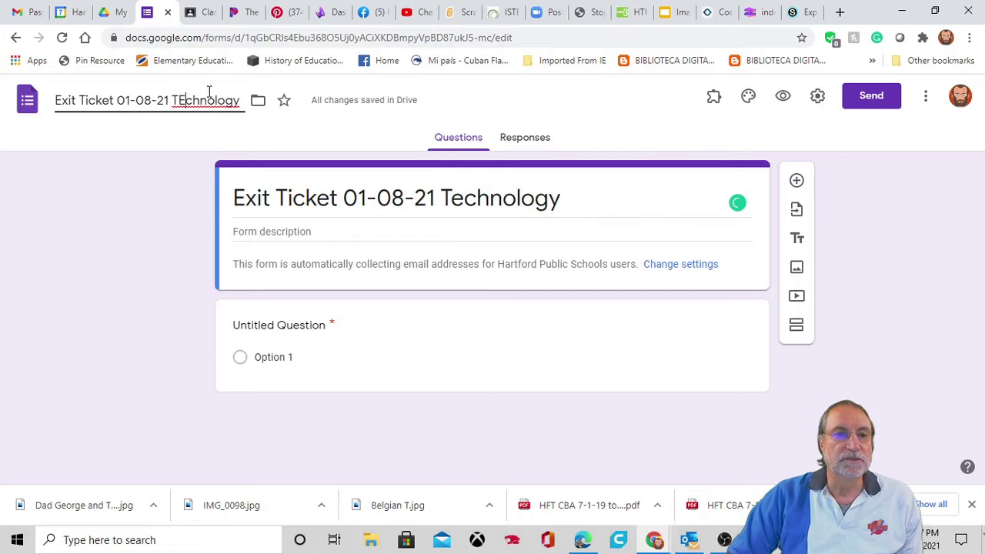
key("BackSpace")
type("e")
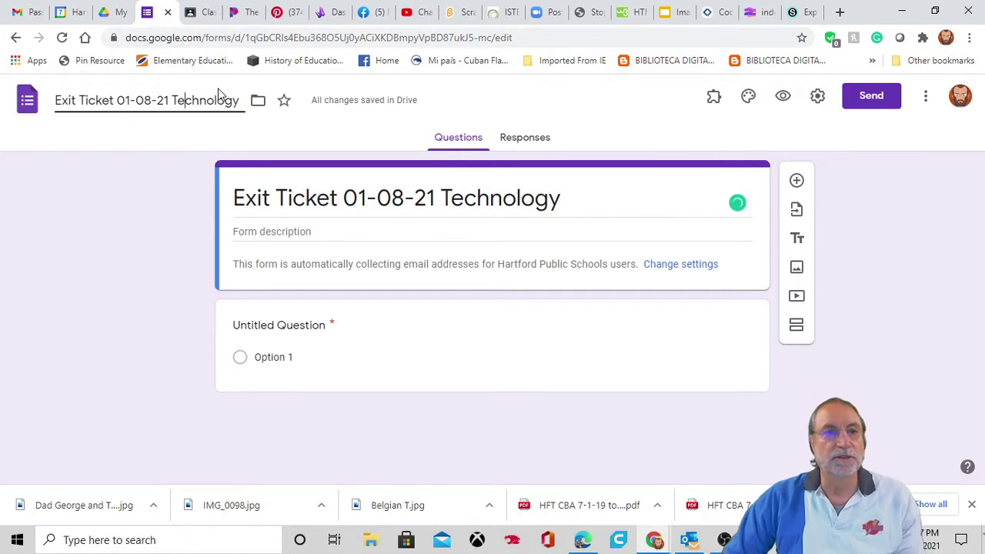
triple_click(480, 202)
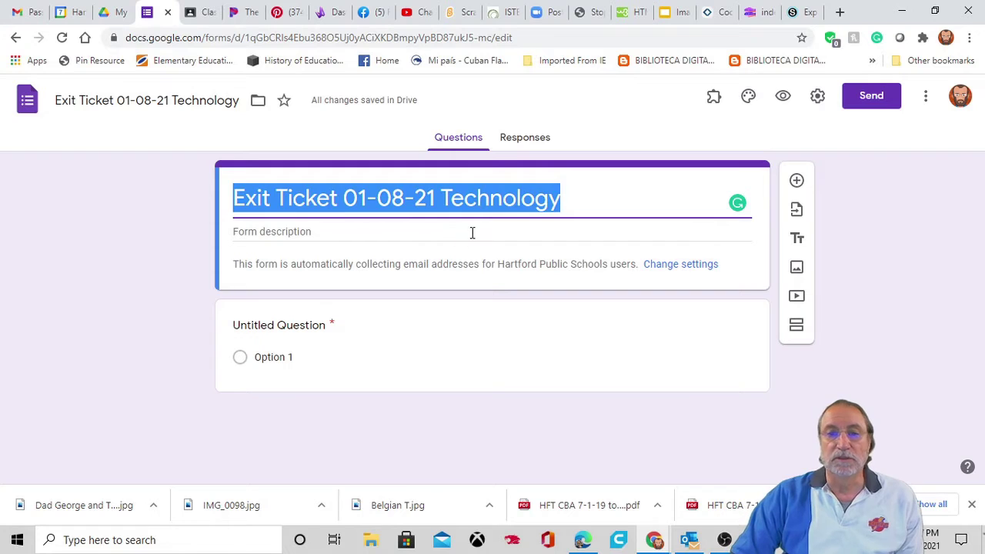
Enter "For ECS 5th Period on Scratch Race to the Finish" as the form description
left_click(471, 231)
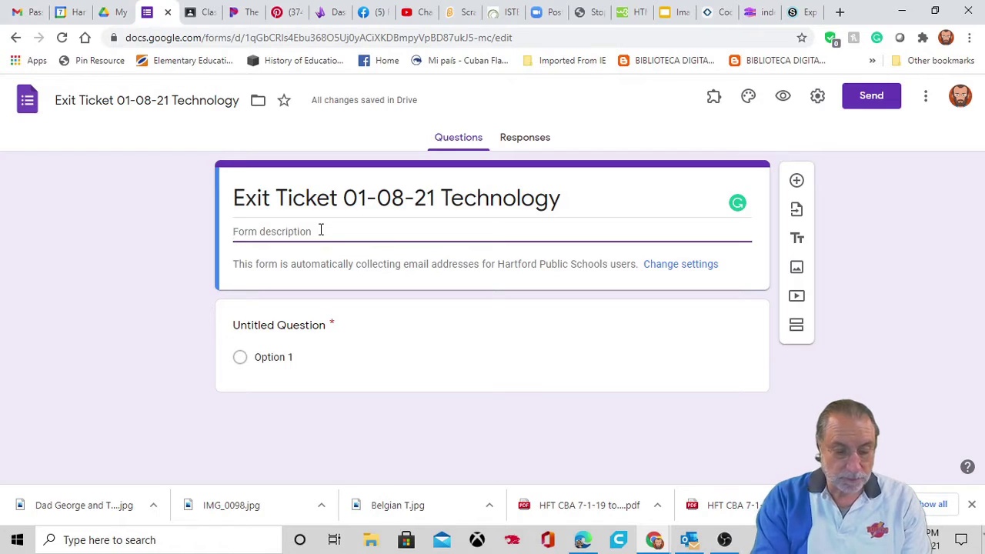
type("For ECS ")
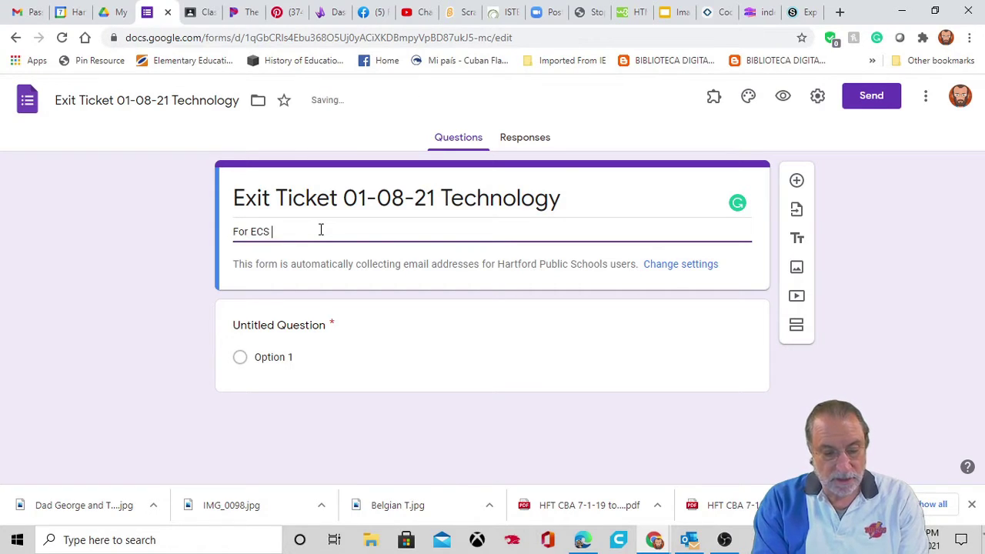
type("5th Perio")
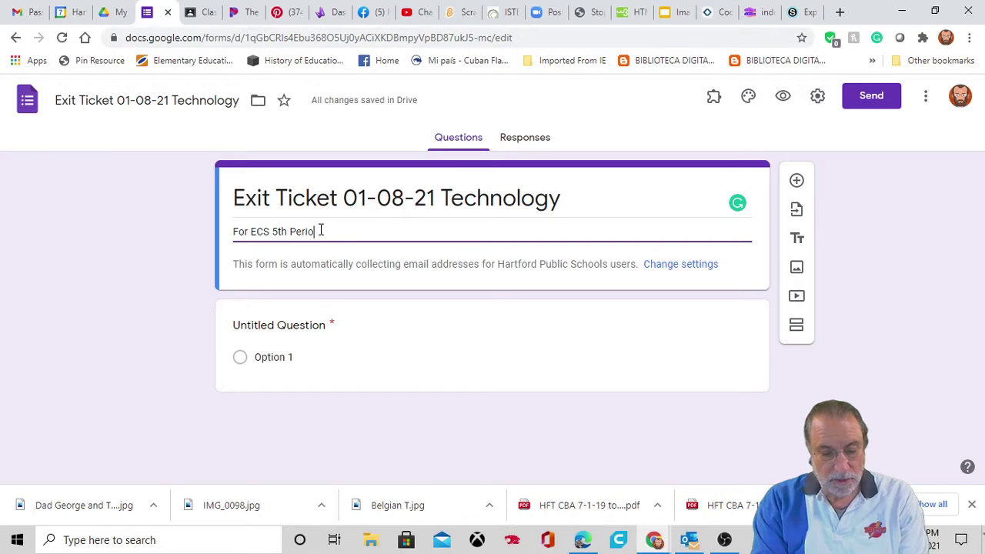
type("d on")
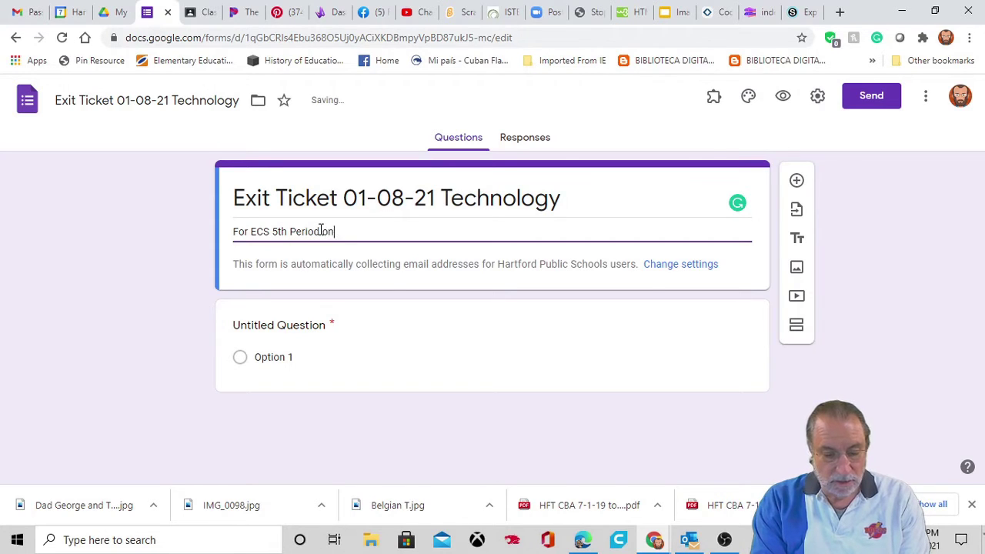
type(" Scratch")
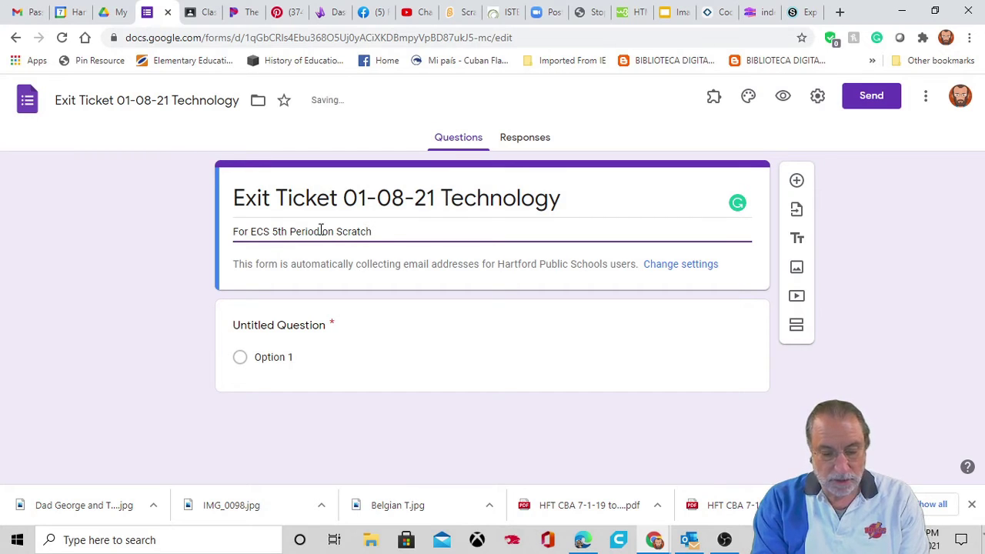
type(" Race tot ")
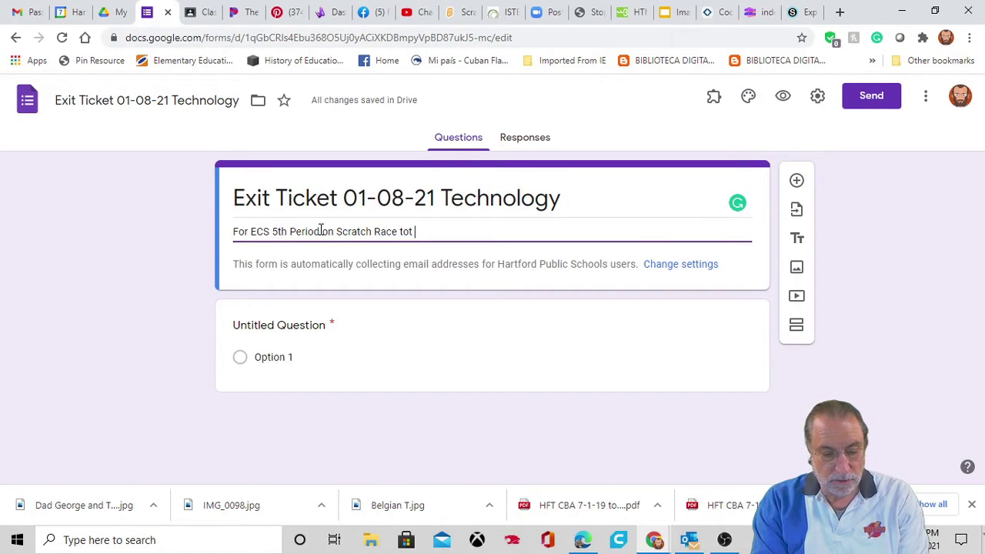
type("the Finish")
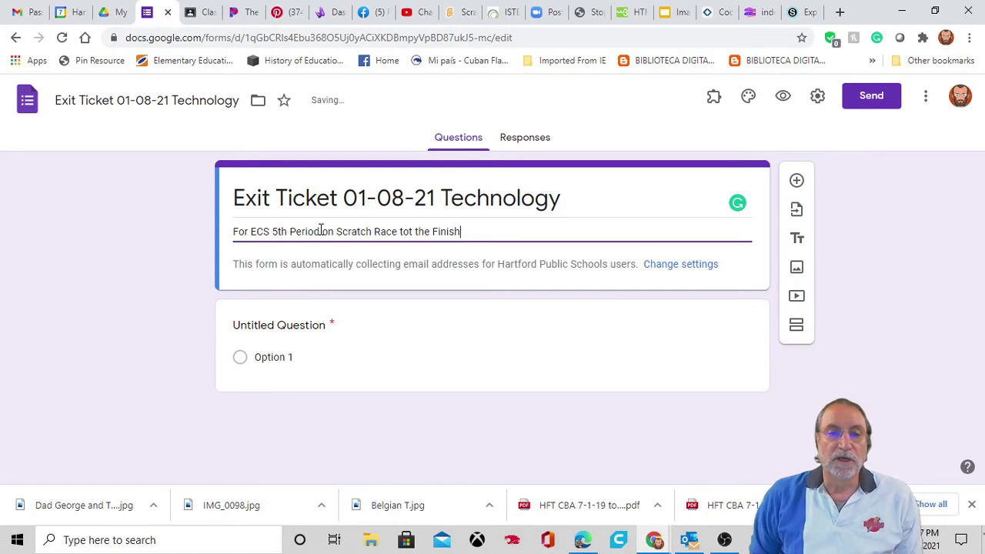
left_click(413, 231)
key("BackSpace")
left_click(412, 231)
key("BackSpace")
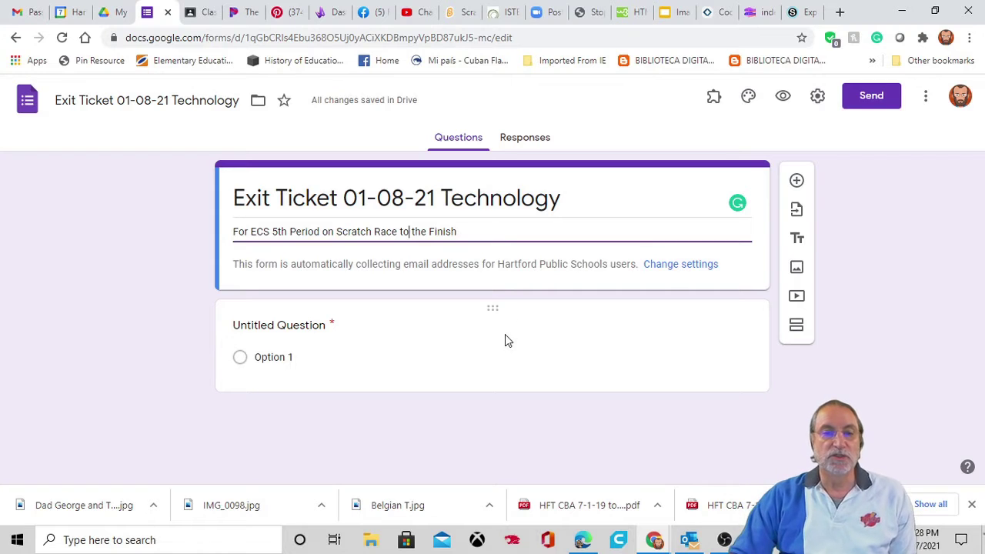
Enter "Explain the purpose of the if-then-else coding block" as the text of the first question
left_click(276, 327)
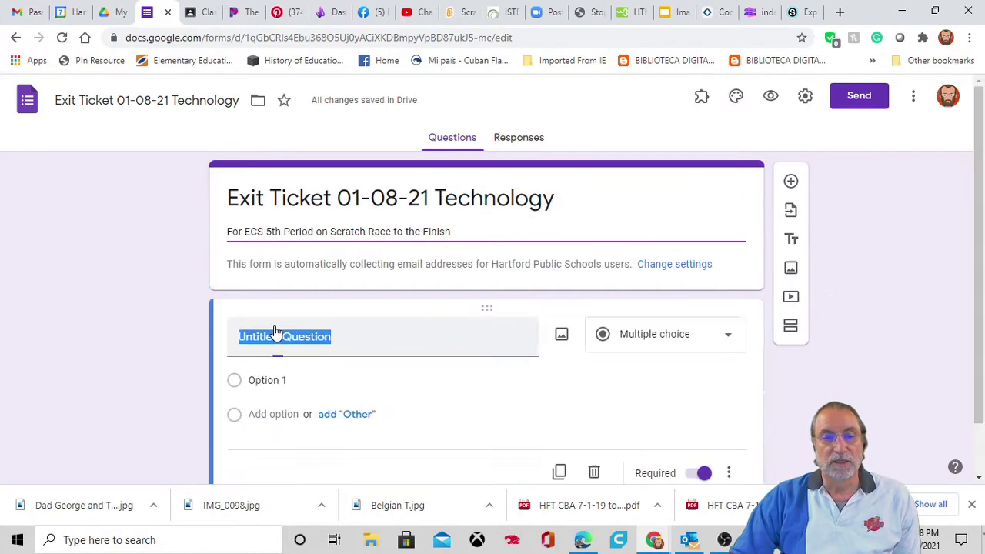
scroll(479, 372, "down", 1)
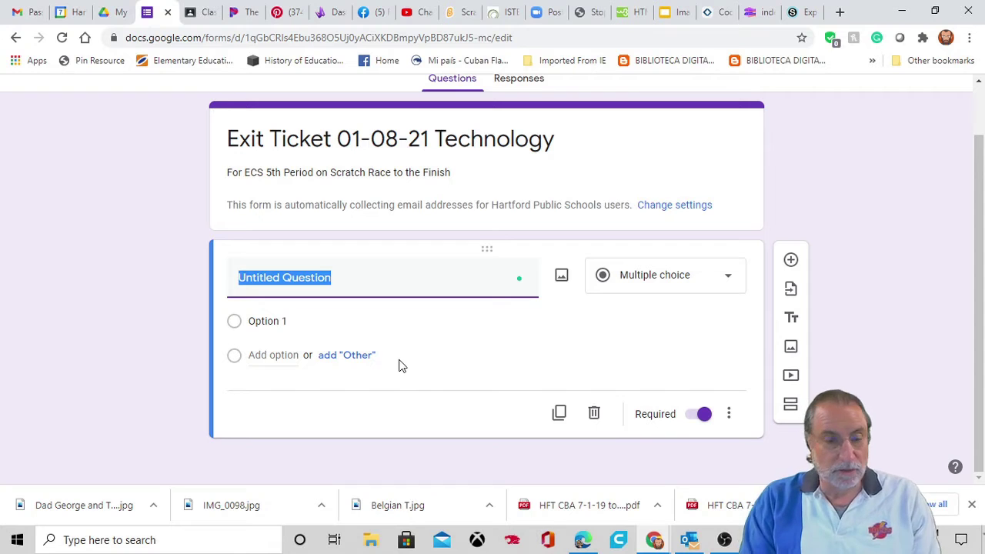
type("Ex")
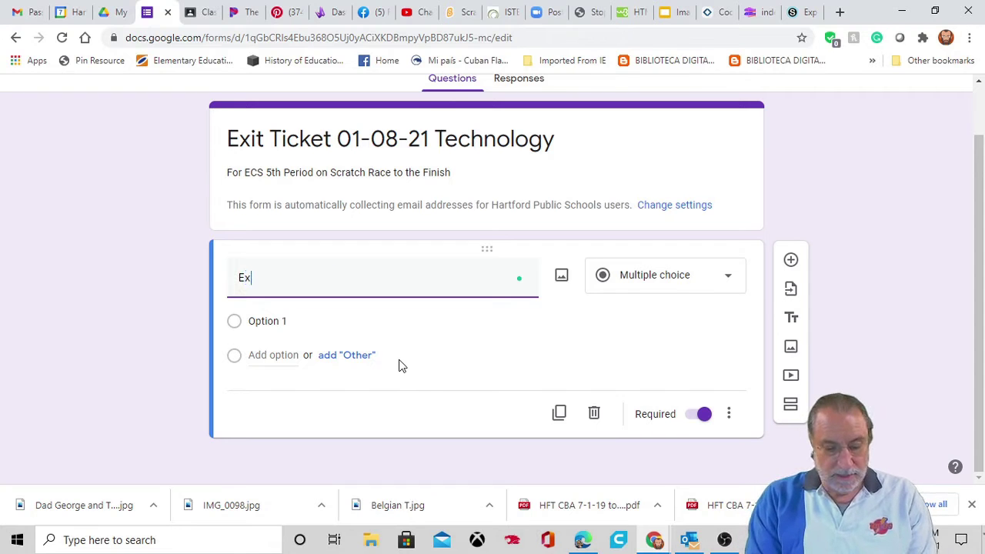
type("plain the ")
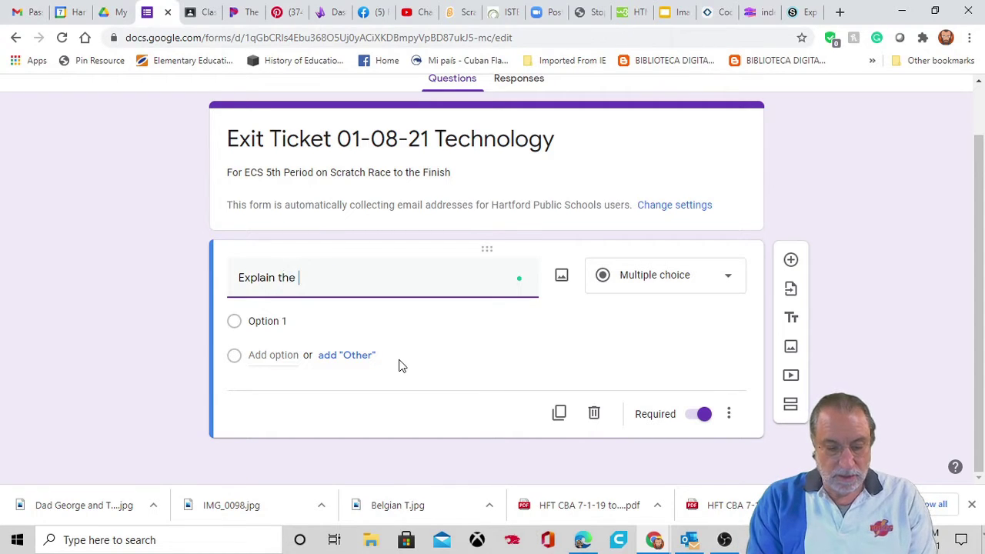
type("purpose of the ")
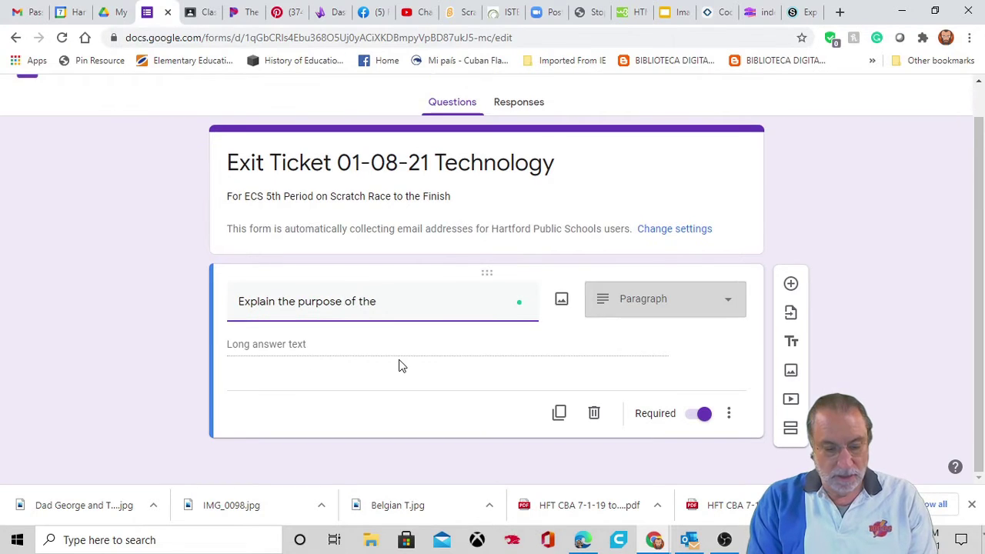
type("in")
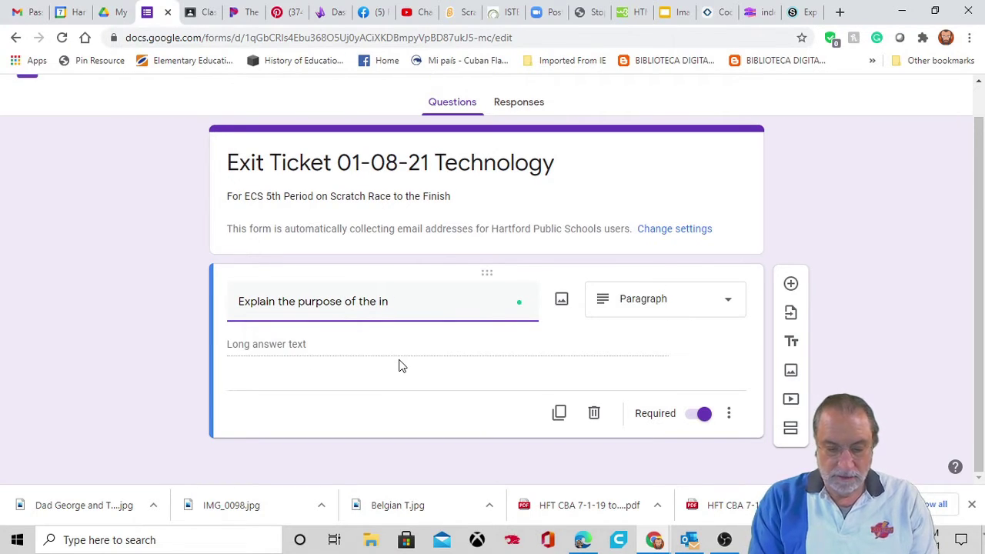
key("BackSpace")
key("ctrl+shift+i")
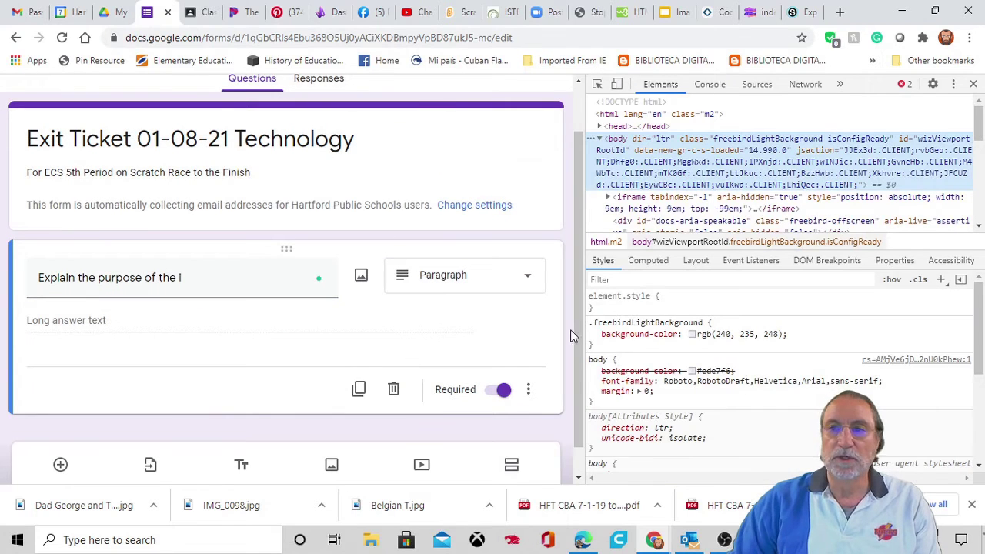
left_click(972, 86)
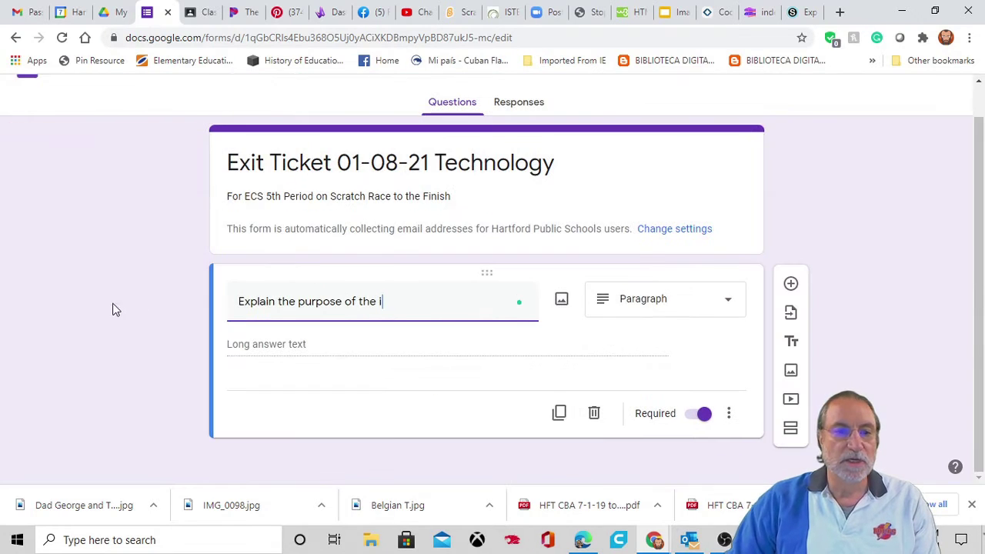
type("f")
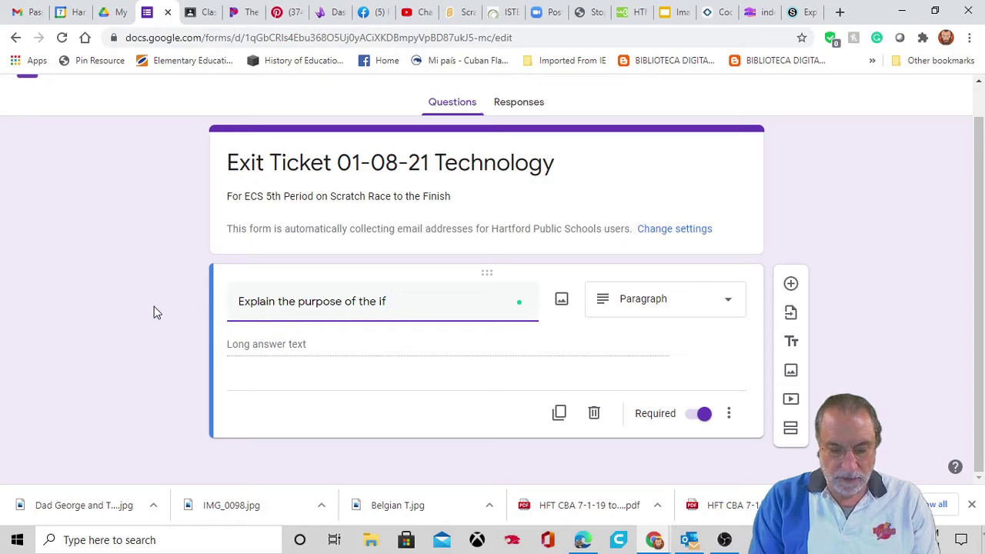
type("-then")
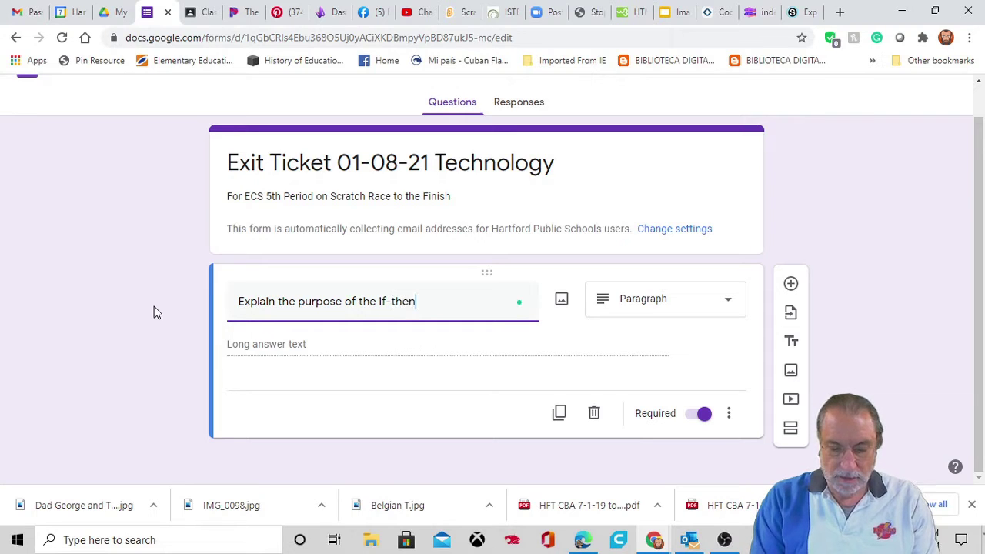
type("-else")
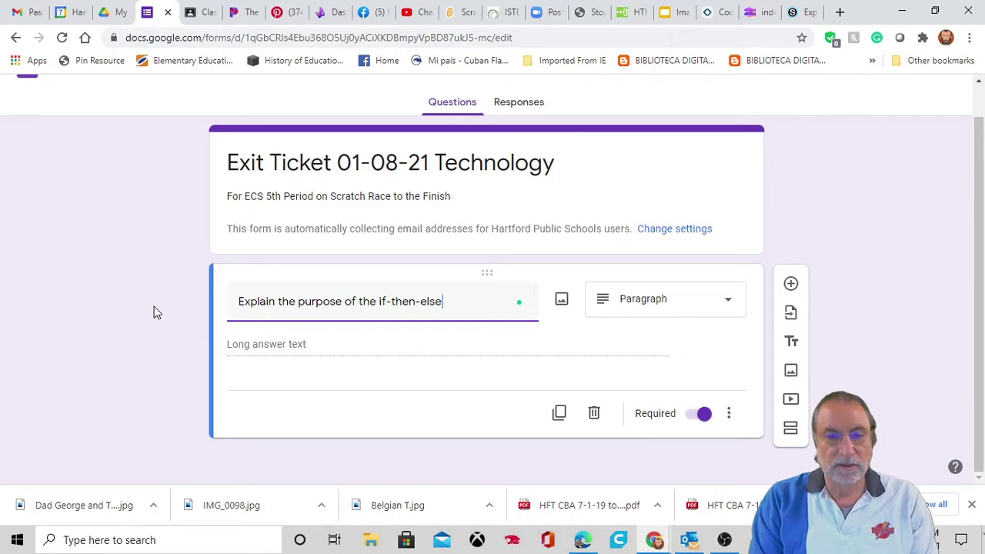
type(" codi")
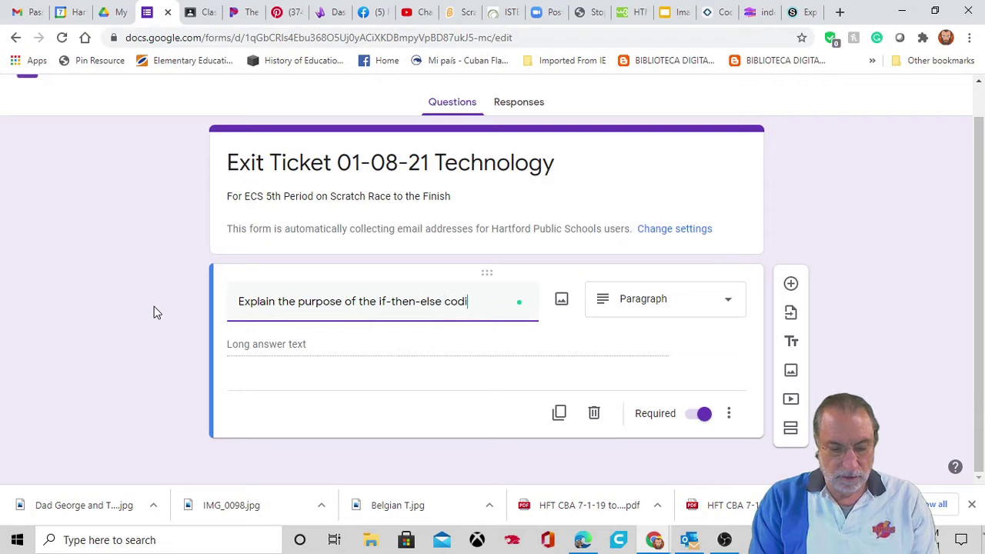
type("ng block")
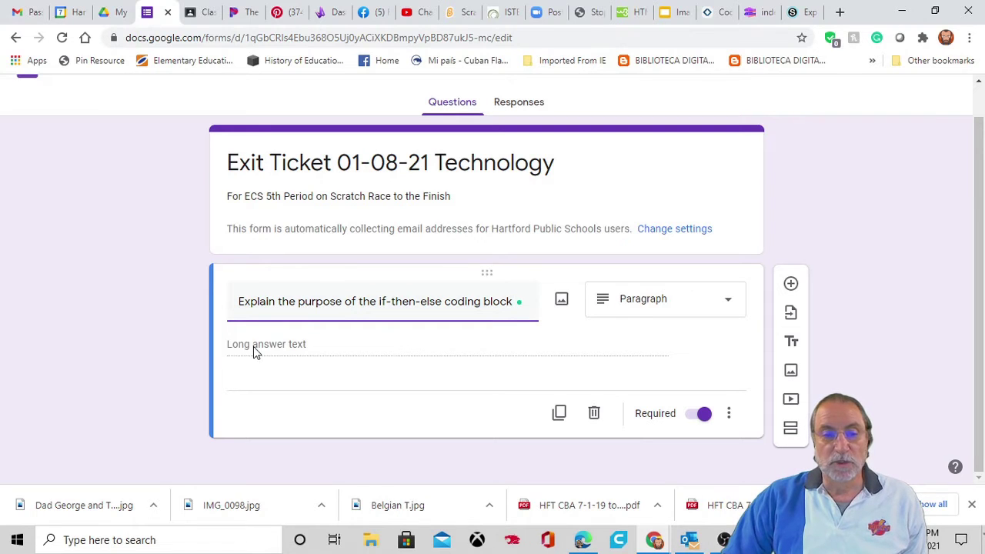
Change the if-then-else question to Multiple choice and enter "It makes decisions" as its first option
left_click(710, 307)
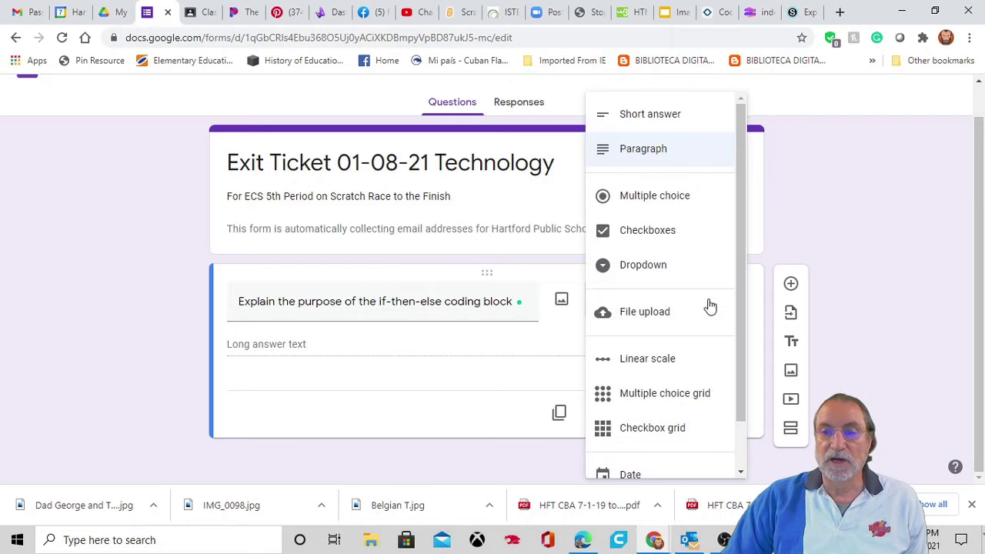
left_click(686, 209)
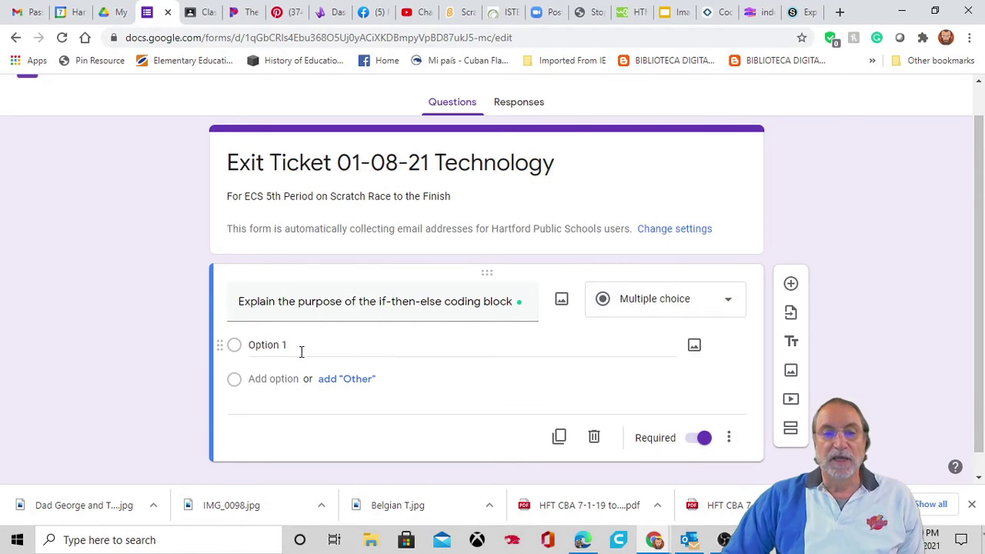
left_click(235, 348)
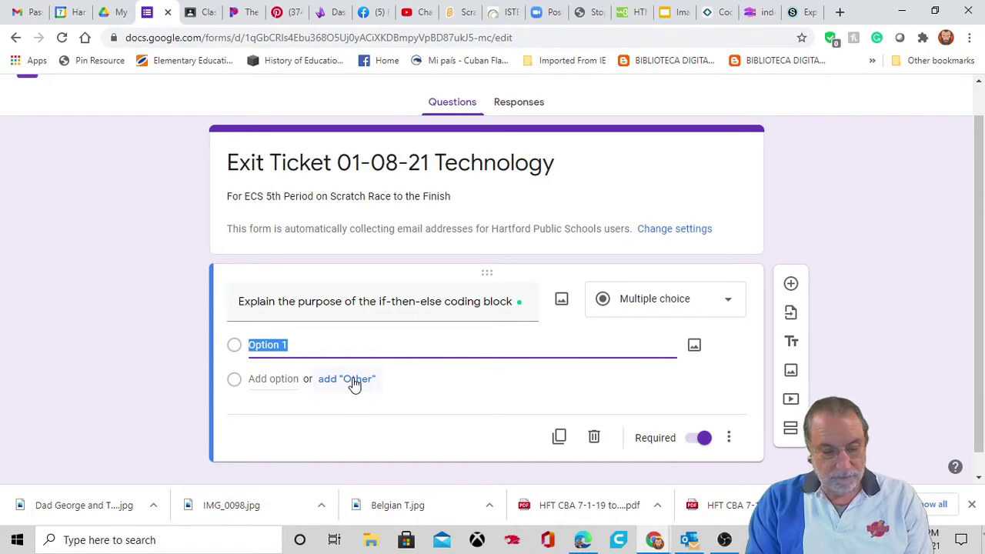
type("It make decis")
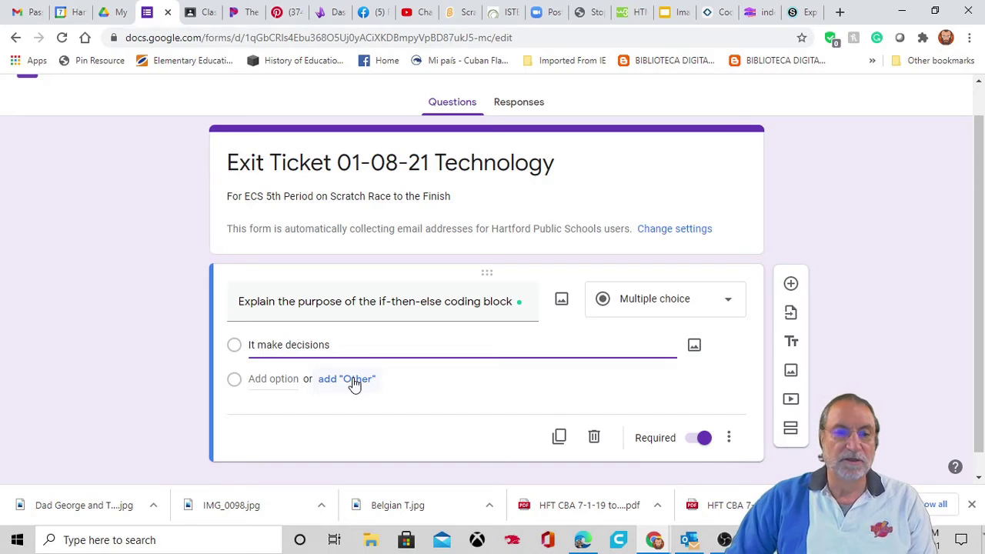
left_click(287, 345)
type("s")
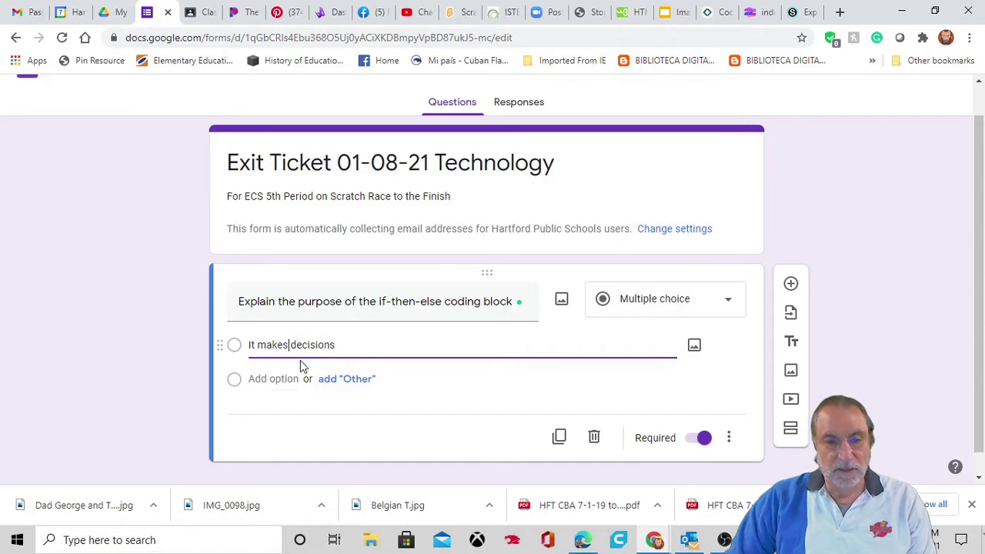
Add "It wonders who is at the door." as the second answer option of the if-then-else question
left_click(235, 384)
left_click(254, 379)
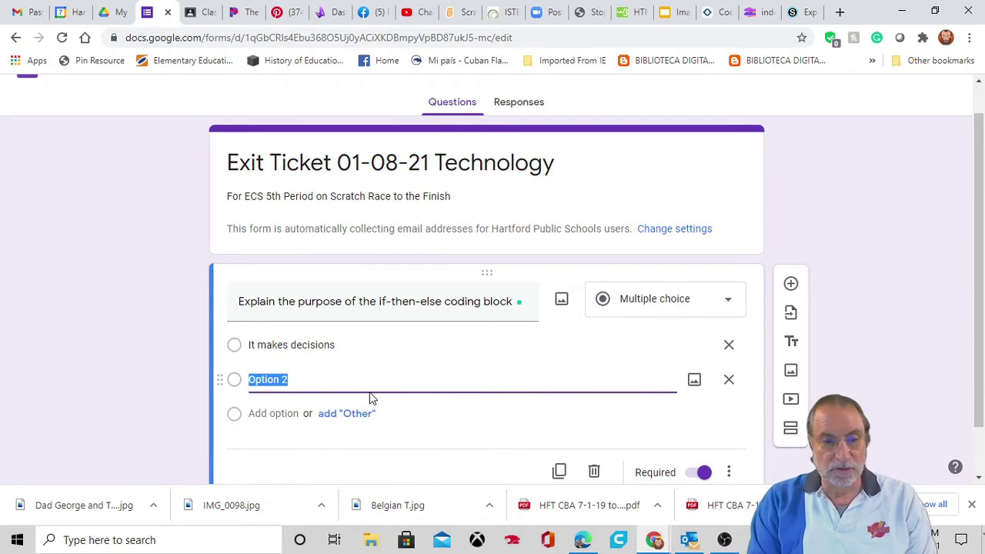
type("It wonders")
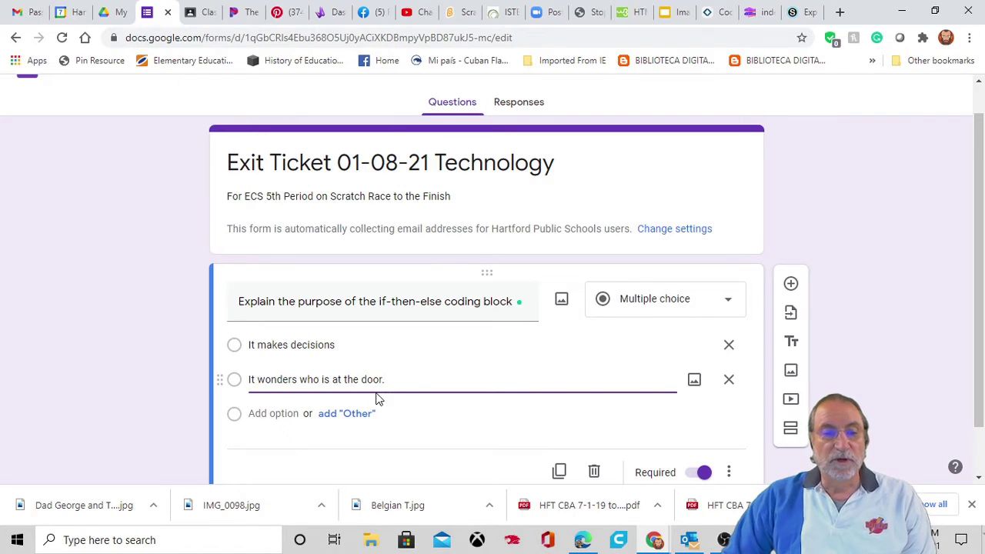
Add a new question titled "Name" below the if-then-else question
scroll(554, 393, "down", 2)
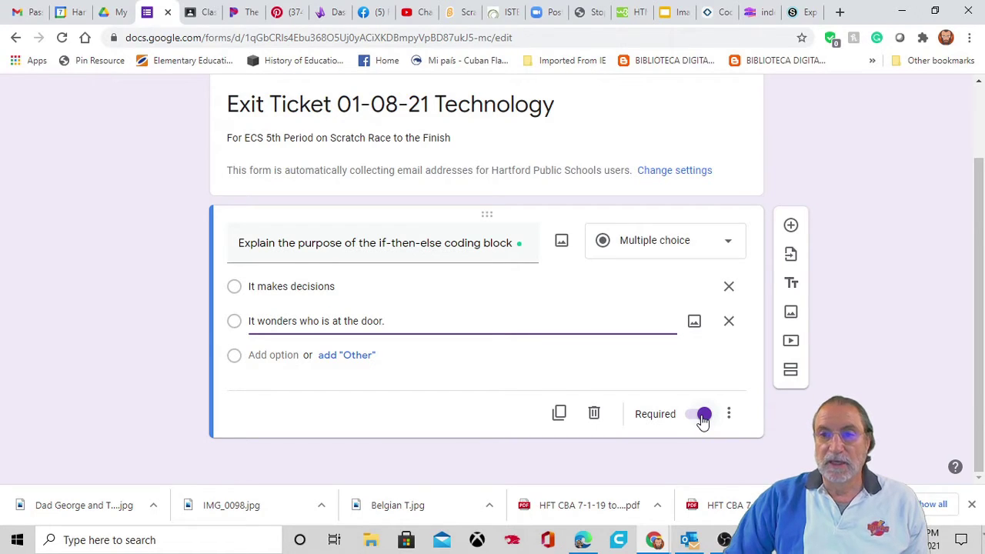
left_click(791, 228)
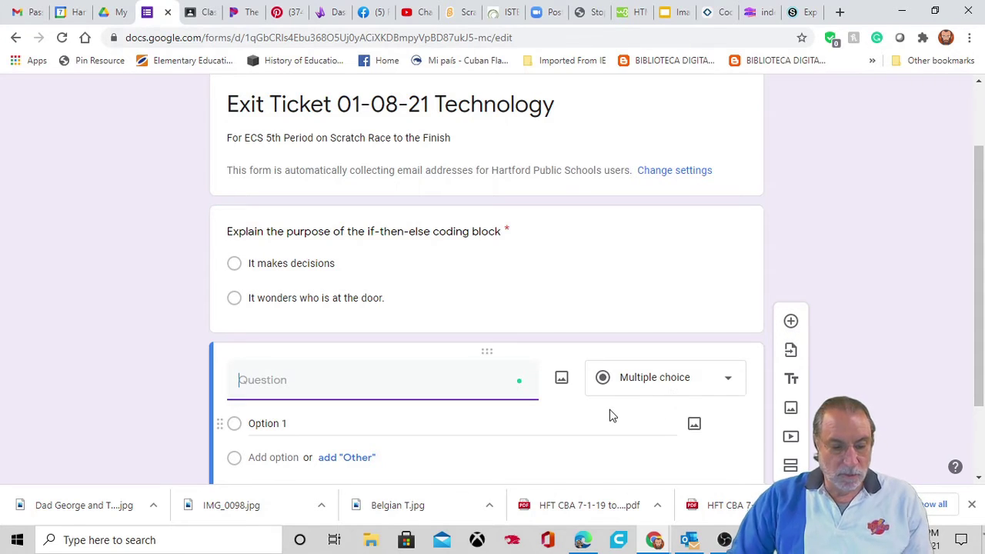
type("Name")
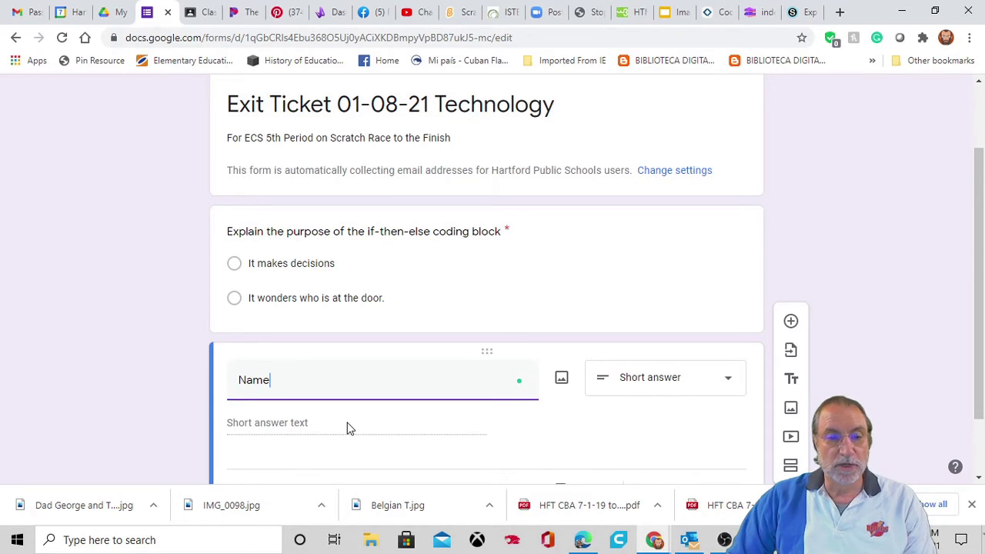
Add another question below "Name" with the text "Tell me up or down for today"
scroll(913, 407, "down", 1)
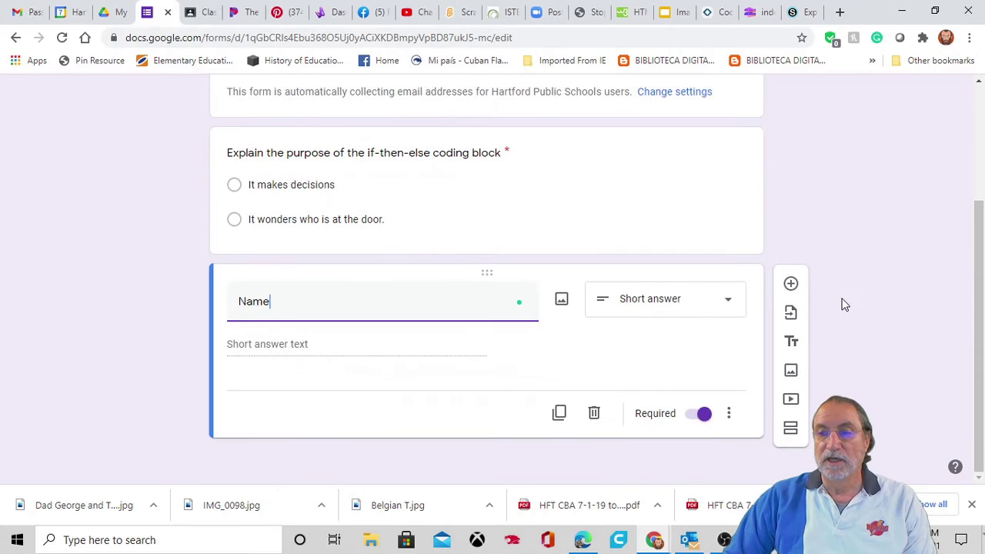
left_click(790, 286)
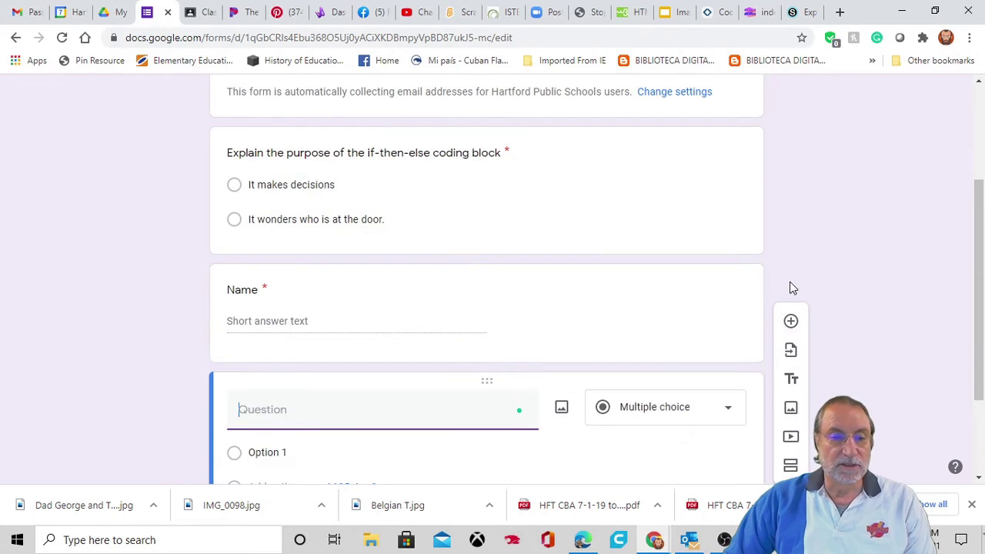
type("T")
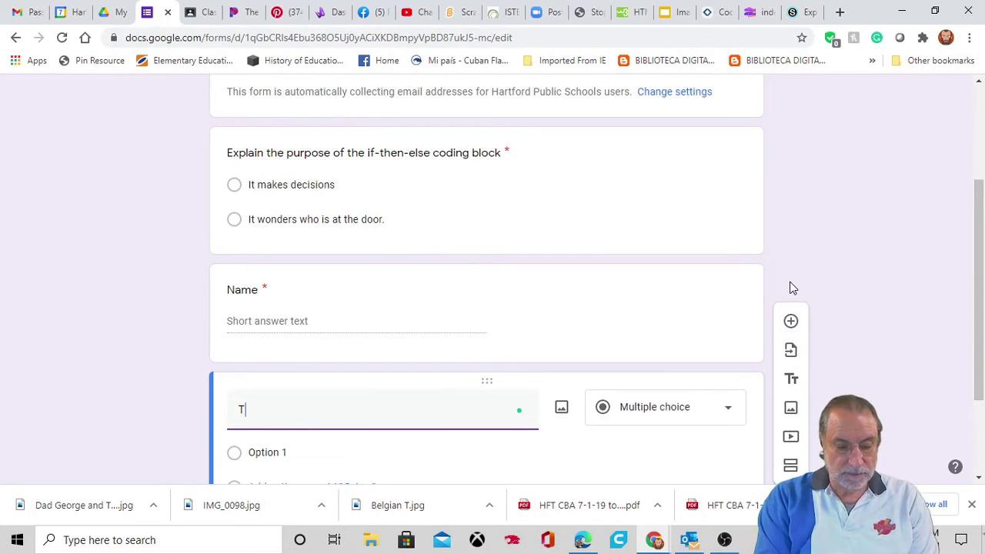
type("ell me ")
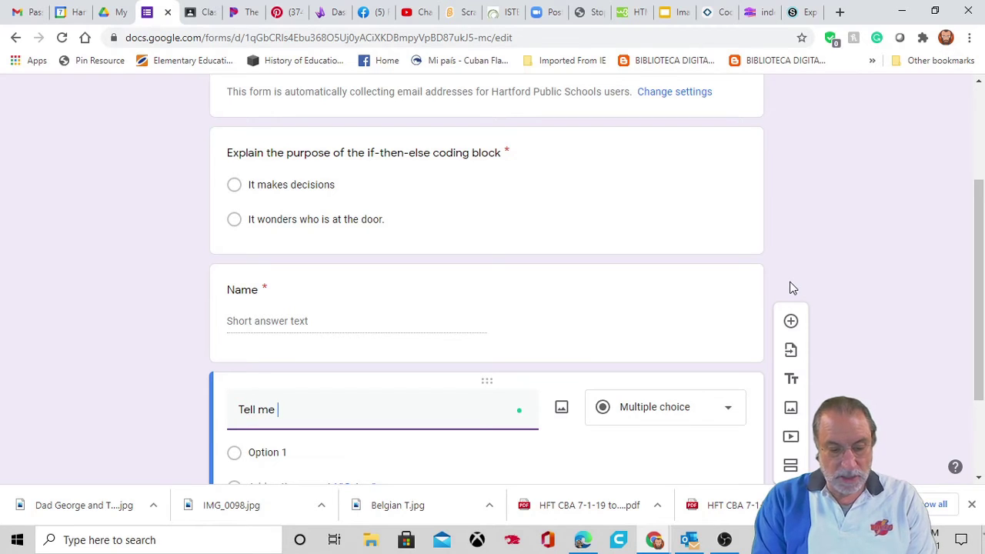
type("u")
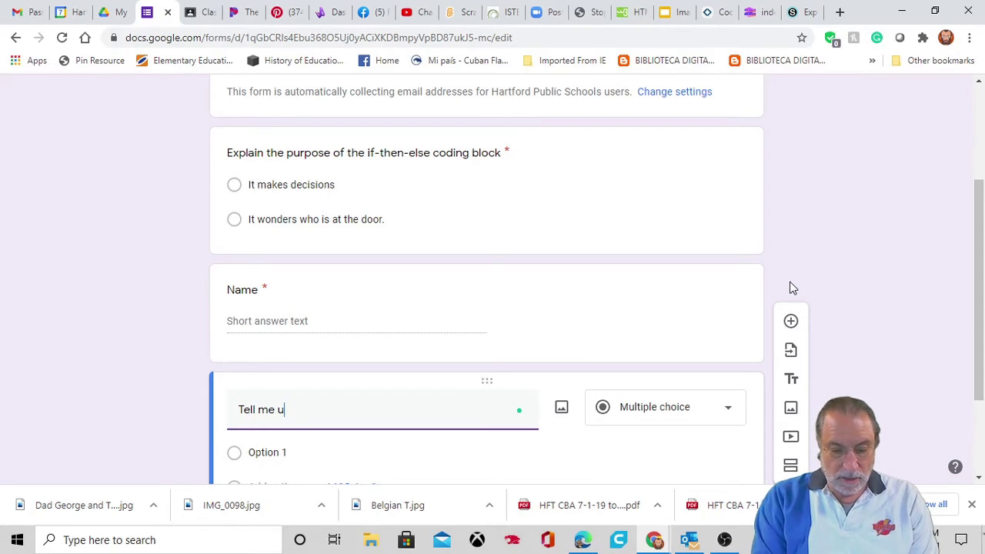
type("p or do")
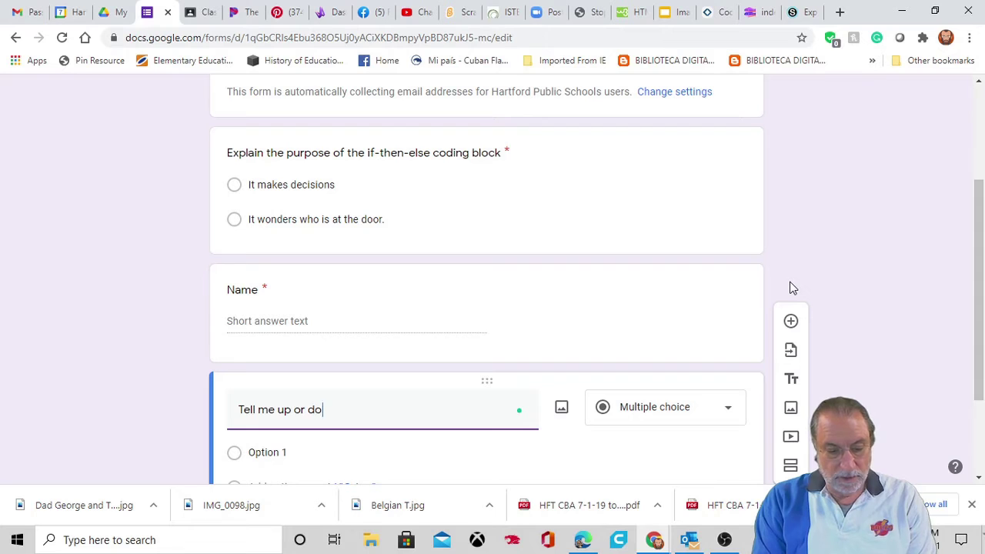
type("wn")
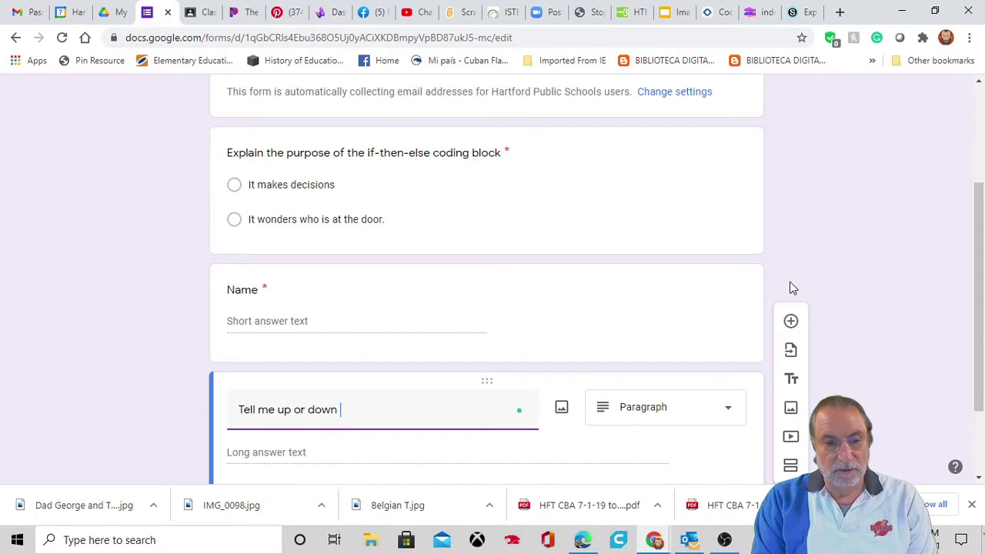
type(" for today")
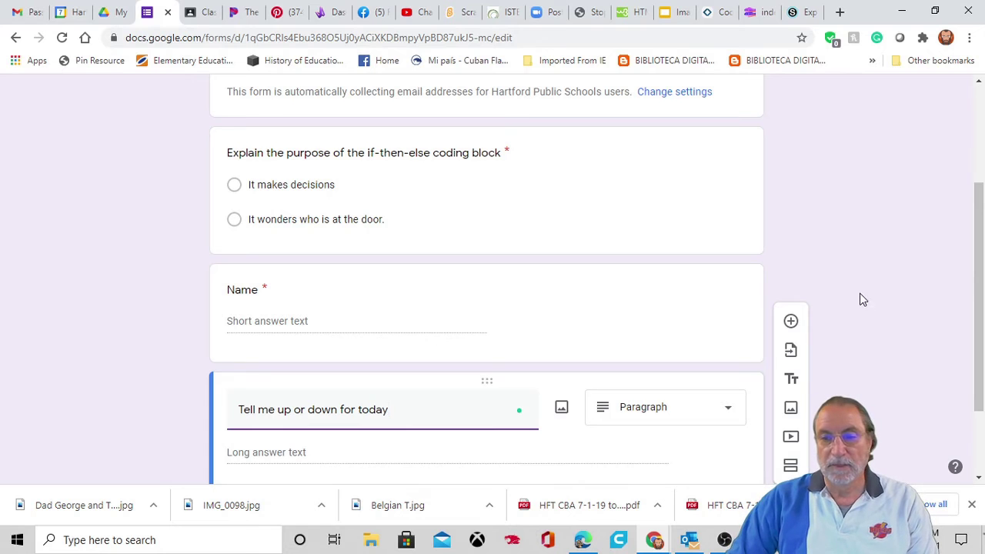
Change the answer type of the "Tell me up or down for today" question to Dropdown
scroll(874, 340, "down", 1)
scroll(873, 341, "down", 2)
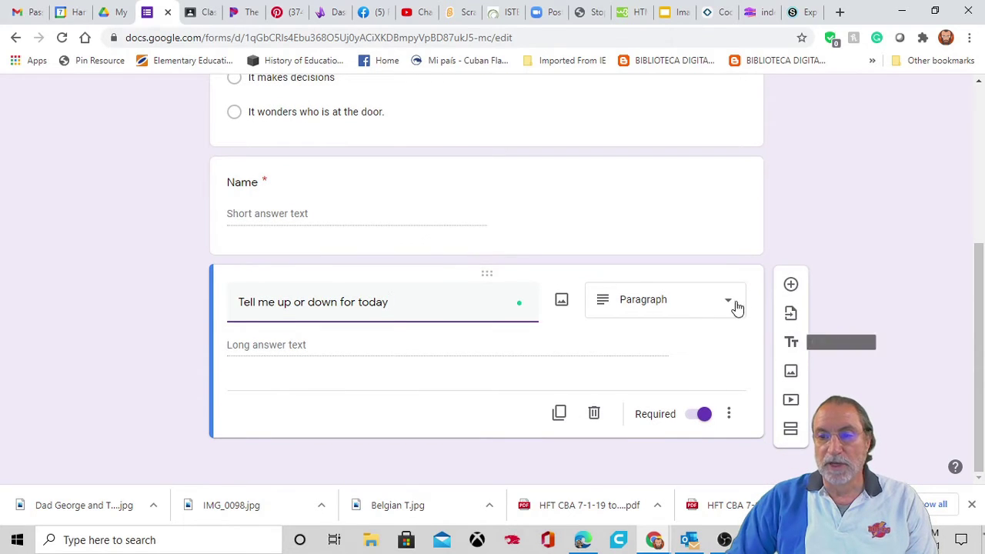
left_click(726, 304)
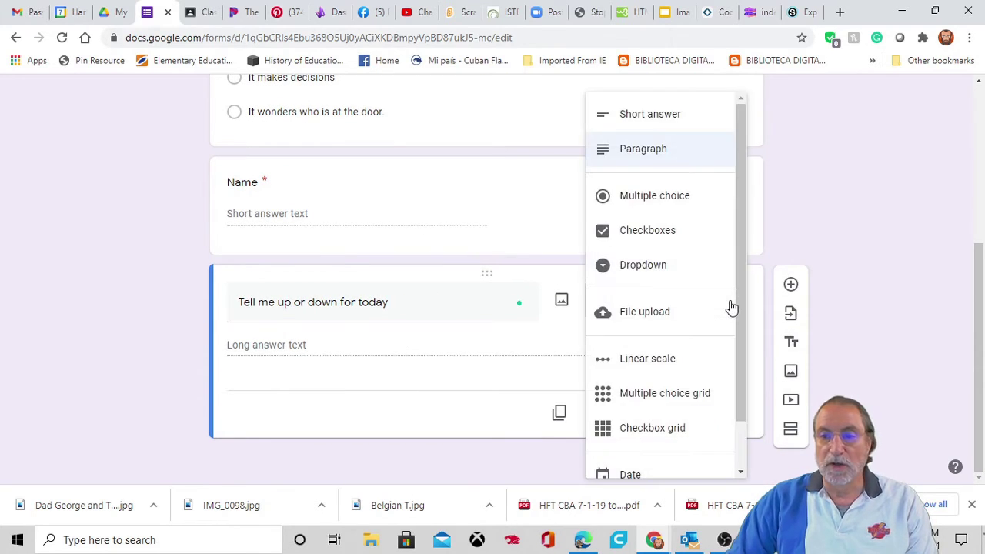
left_click(661, 199)
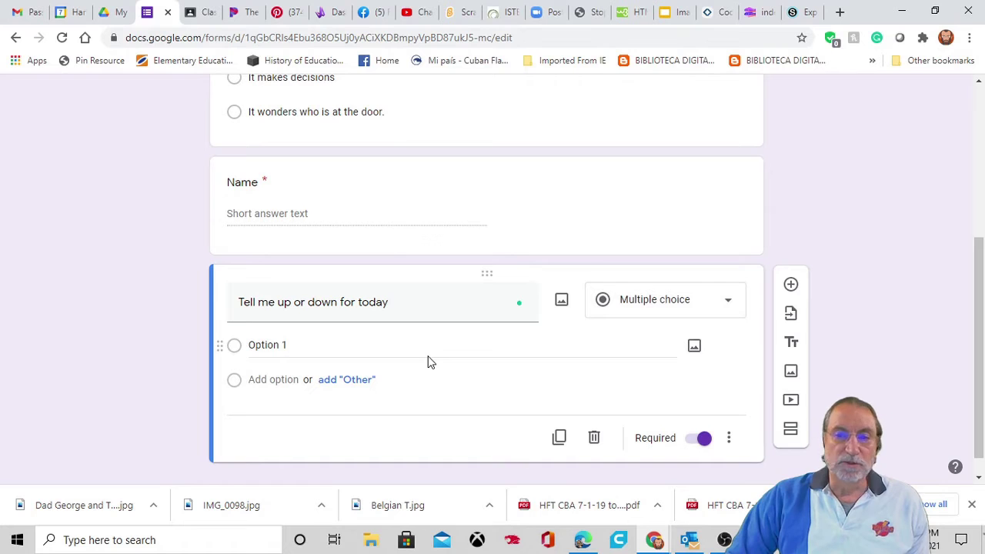
left_click(719, 306)
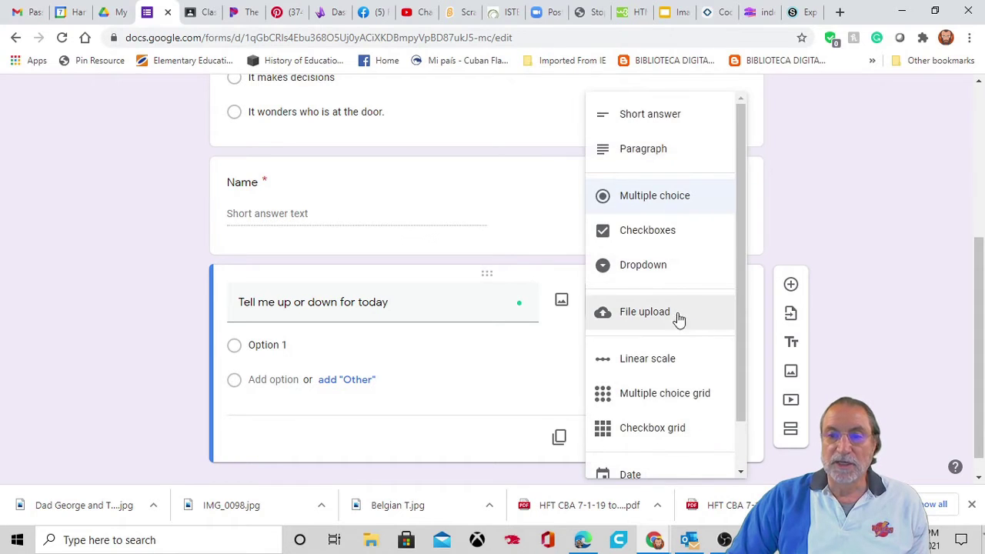
left_click(650, 268)
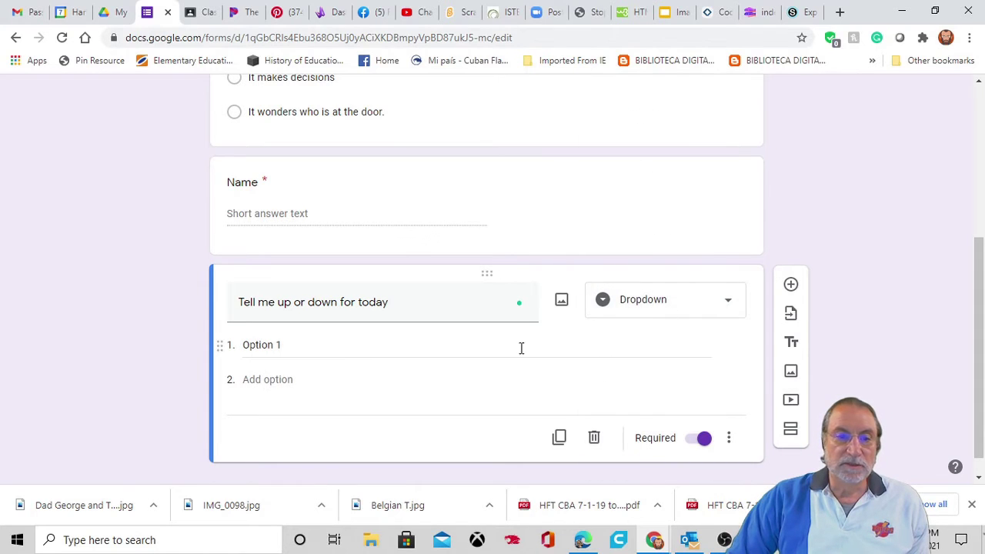
Enter "Up", "Down" and "Sideways" as the dropdown options of the "Tell me up or down for today" question
left_click(258, 347)
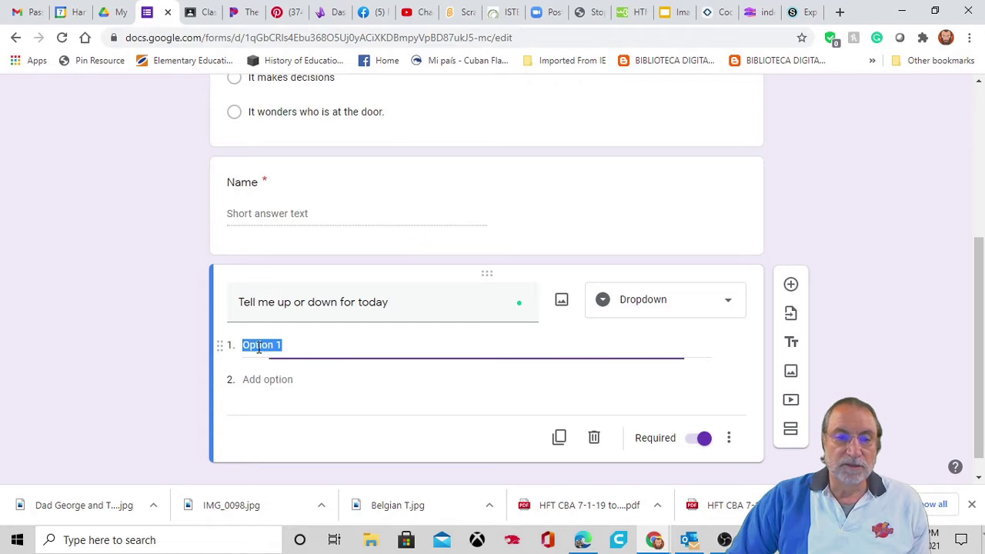
type("Up")
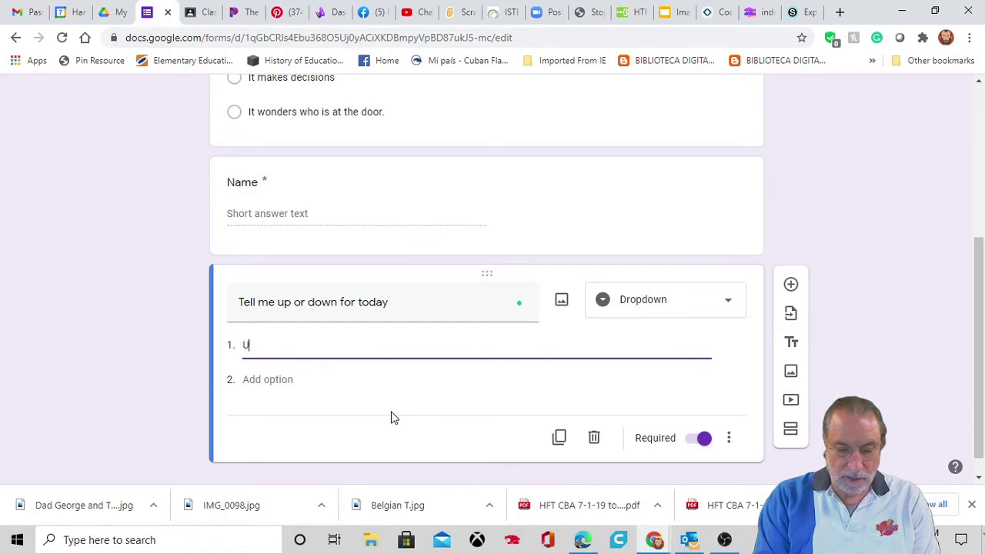
left_click(288, 381)
type("Down")
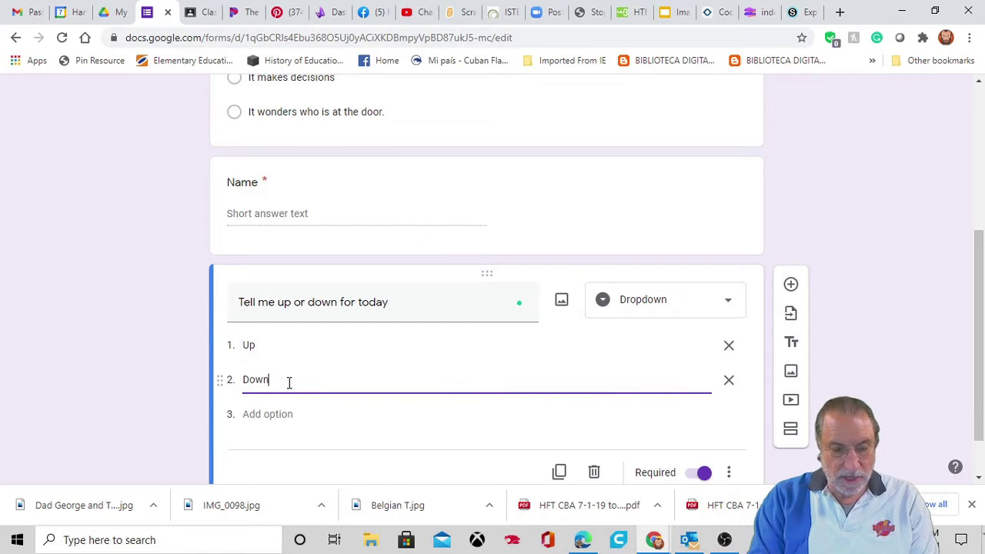
left_click(276, 414)
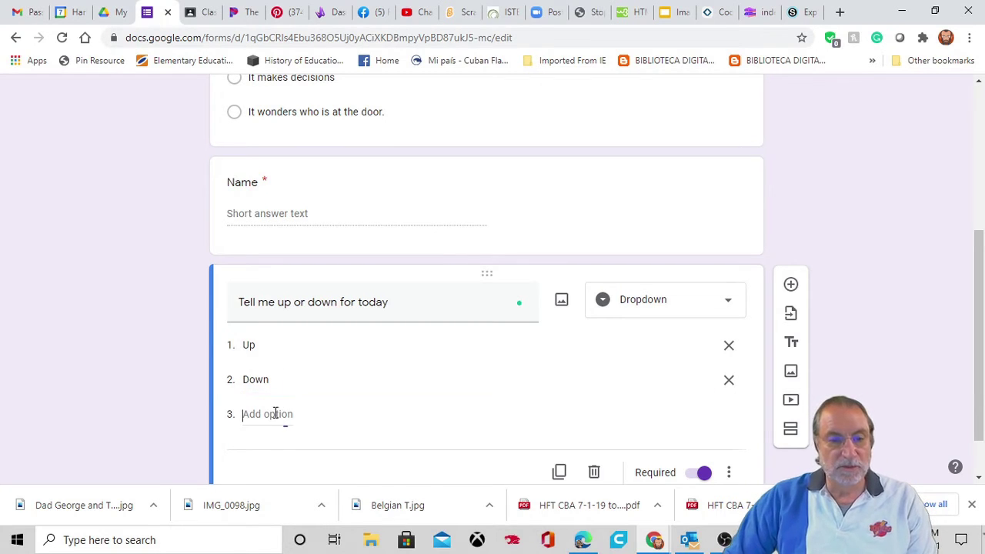
type("Sideways")
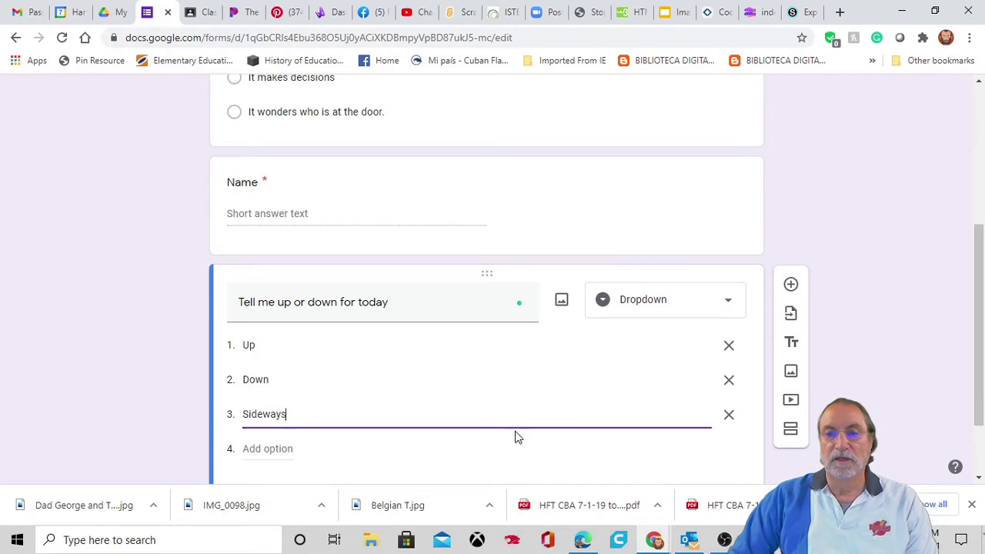
left_click(873, 367)
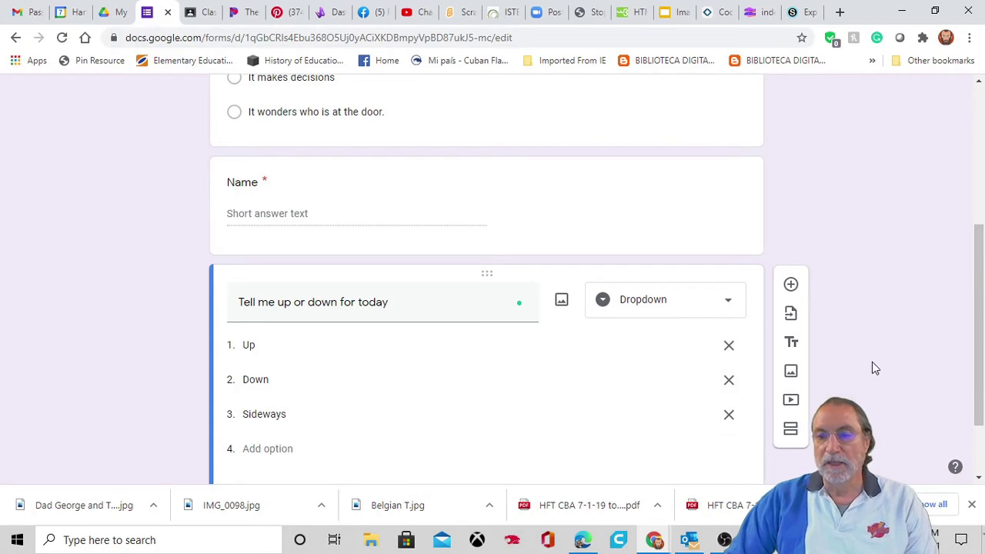
Review the whole form and examine the question types available for the "Tell me up or down for today" question
scroll(872, 361, "down", 1)
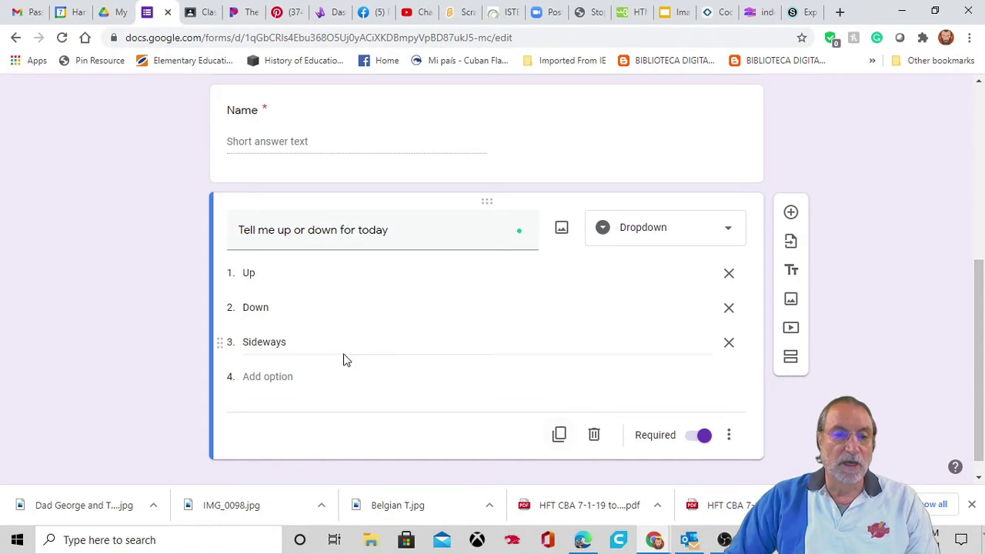
scroll(825, 401, "up", 2)
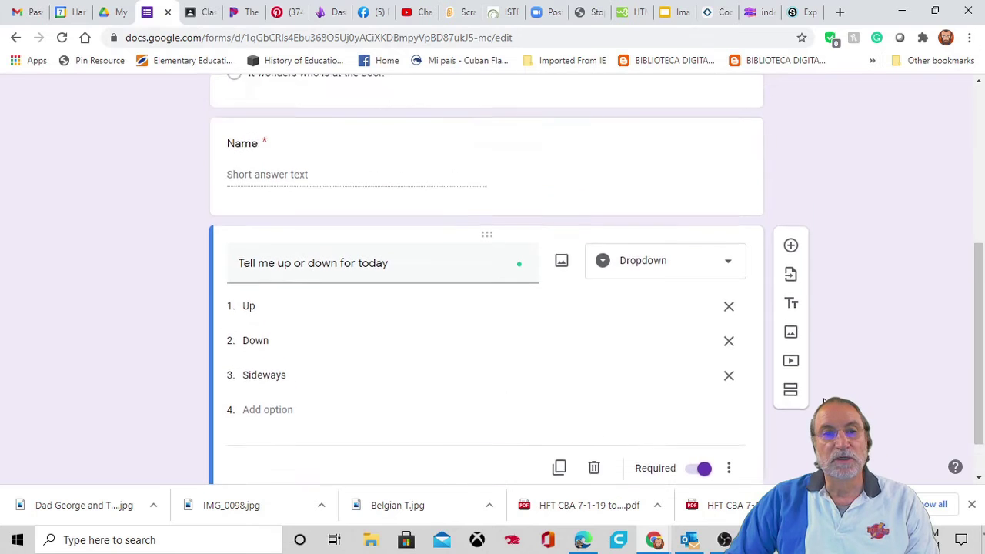
scroll(824, 400, "up", 3)
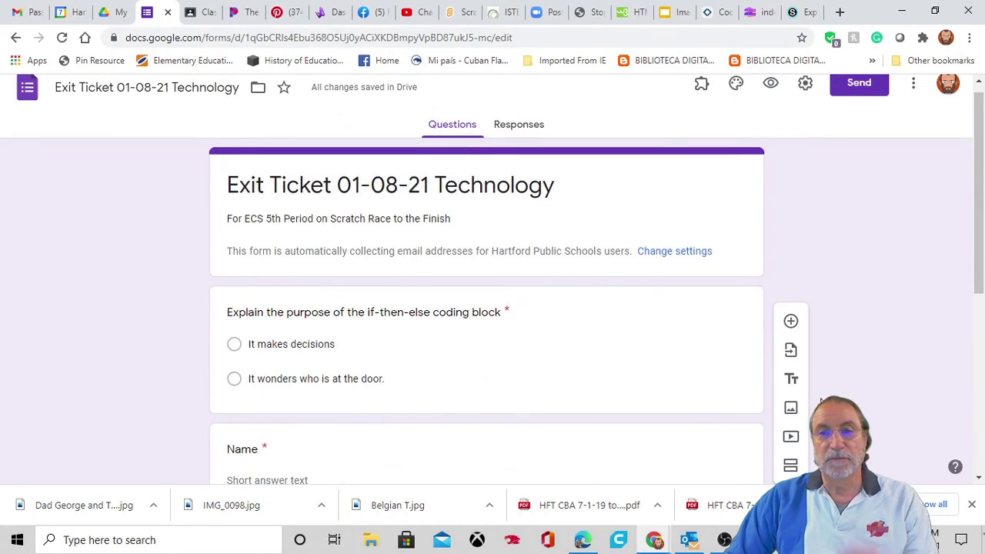
scroll(823, 385, "up", 1)
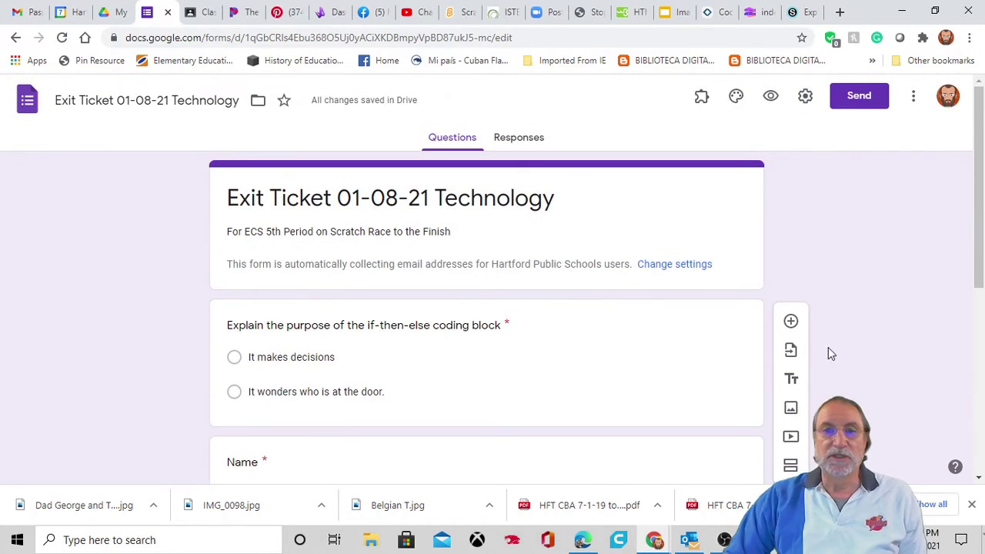
scroll(829, 316, "down", 3)
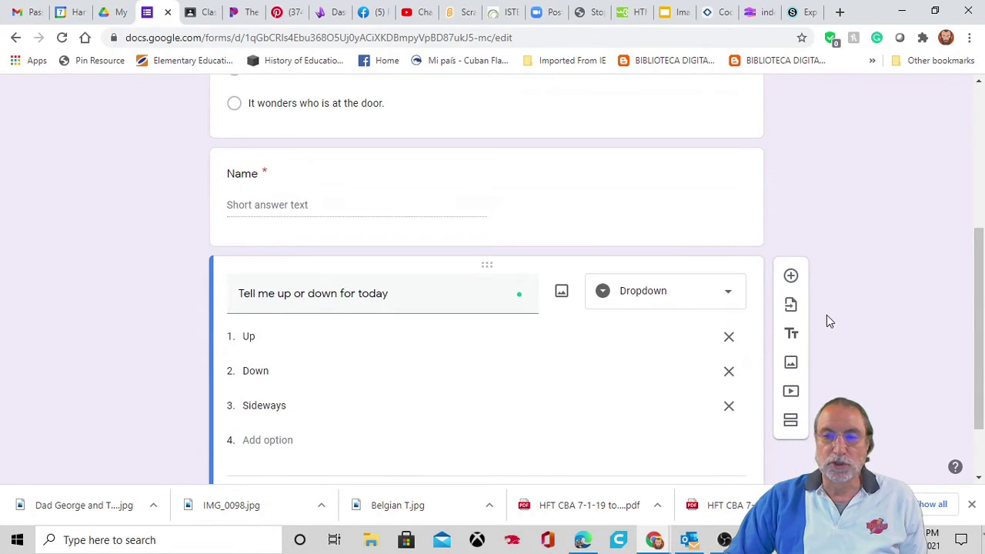
scroll(828, 314, "up", 3)
scroll(820, 319, "up", 1)
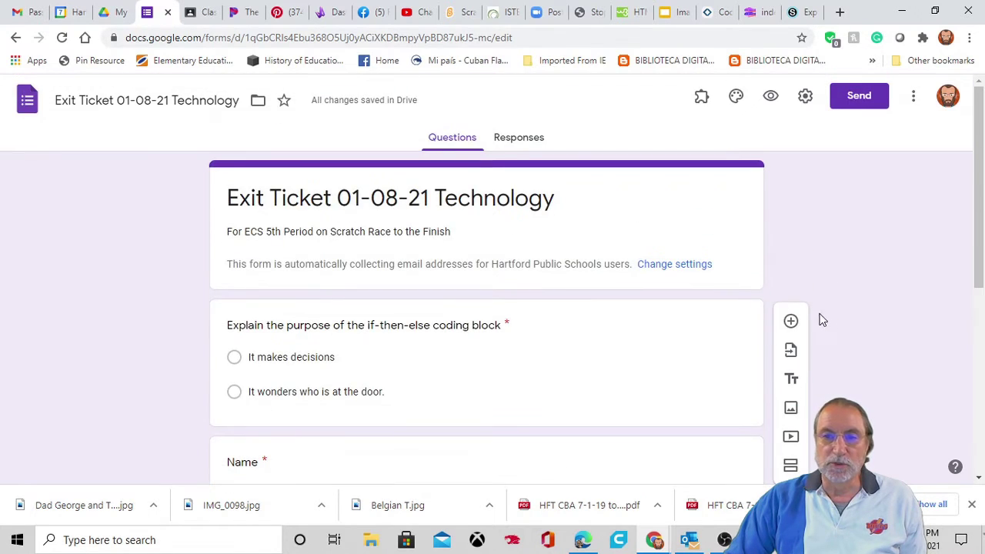
scroll(724, 380, "down", 3)
left_click(728, 365)
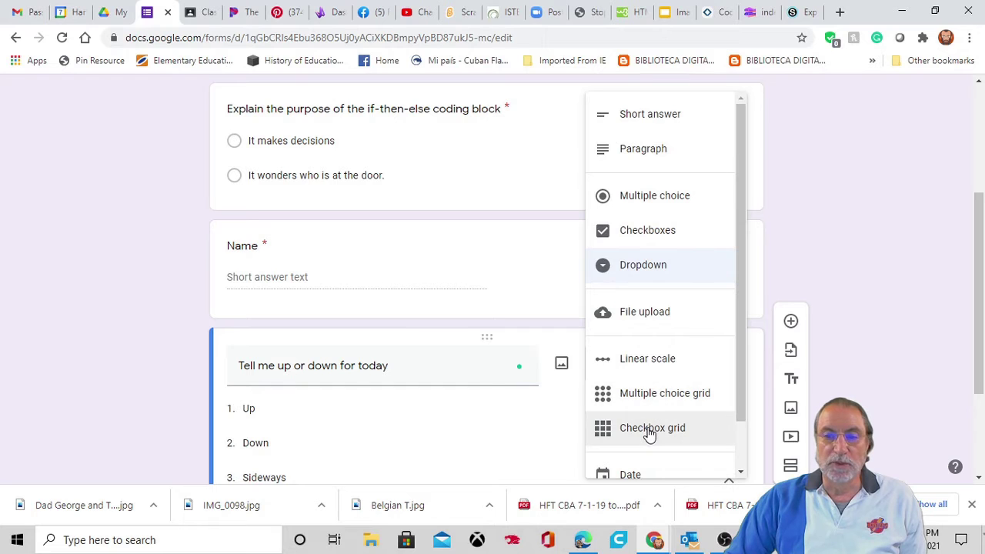
scroll(650, 431, "down", 1)
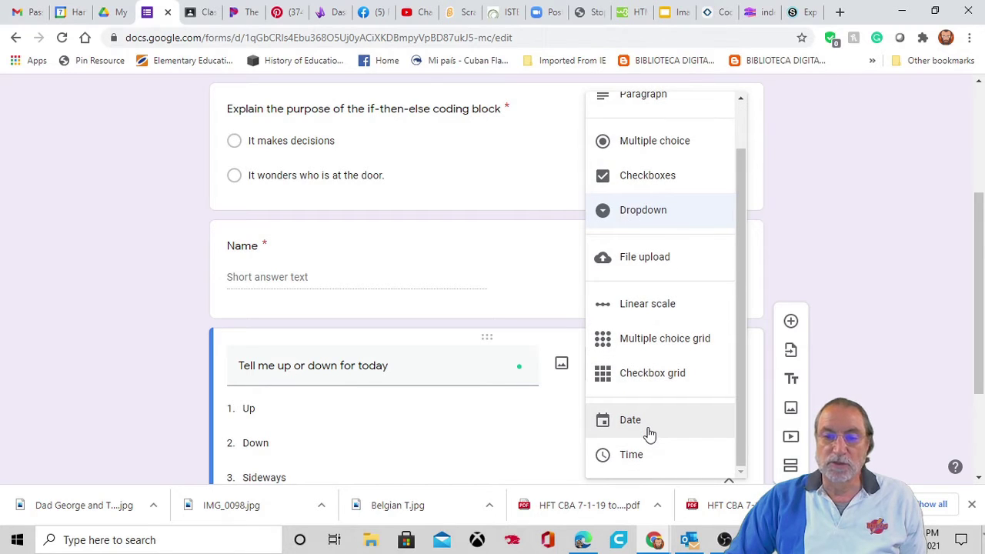
scroll(648, 347, "up", 1)
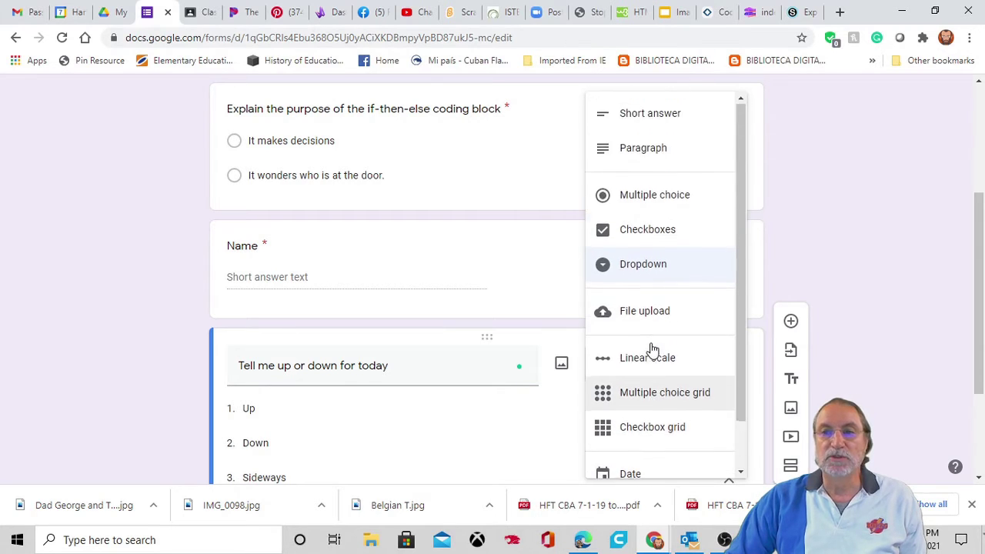
left_click(814, 264)
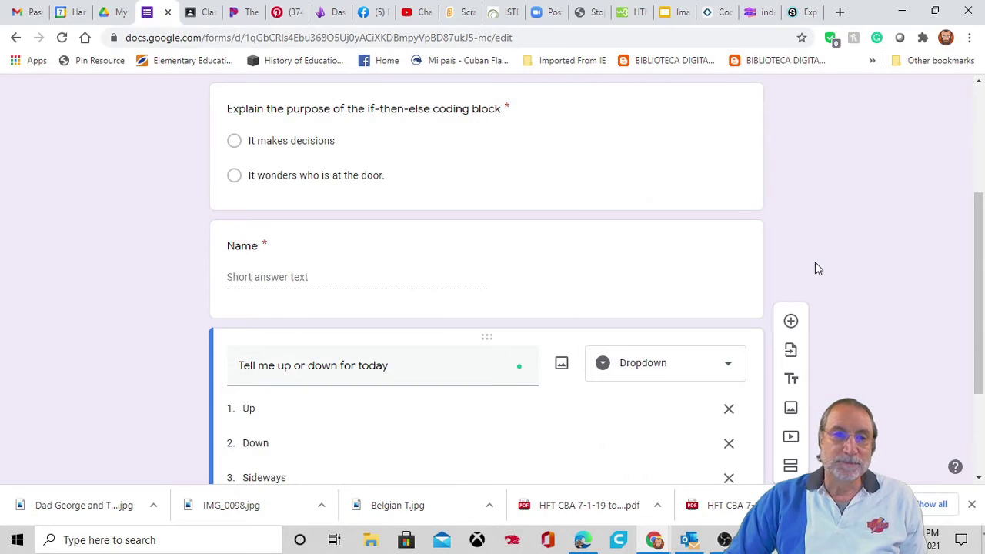
Create a new spreadsheet as the destination for the form's responses and return to the form
scroll(764, 187, "up", 2)
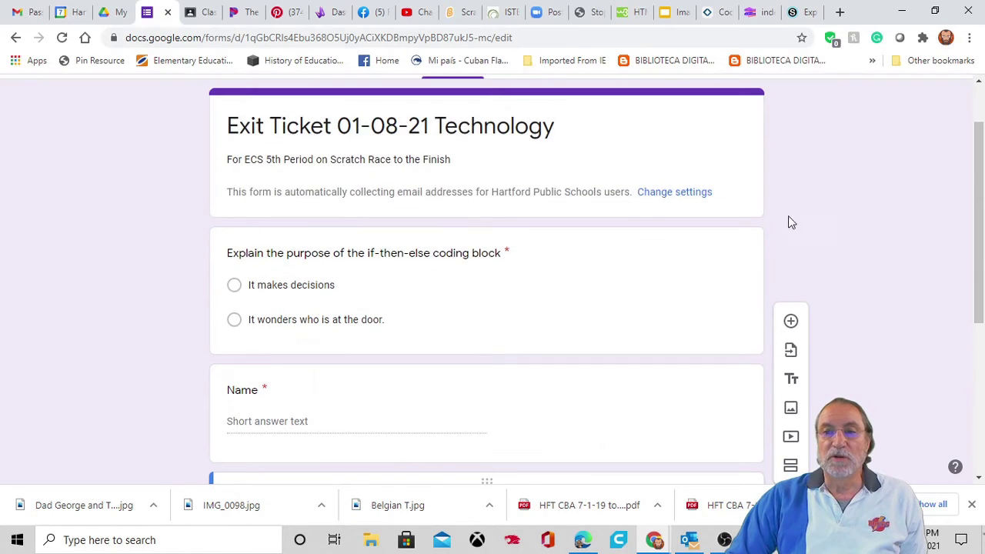
scroll(714, 176, "up", 1)
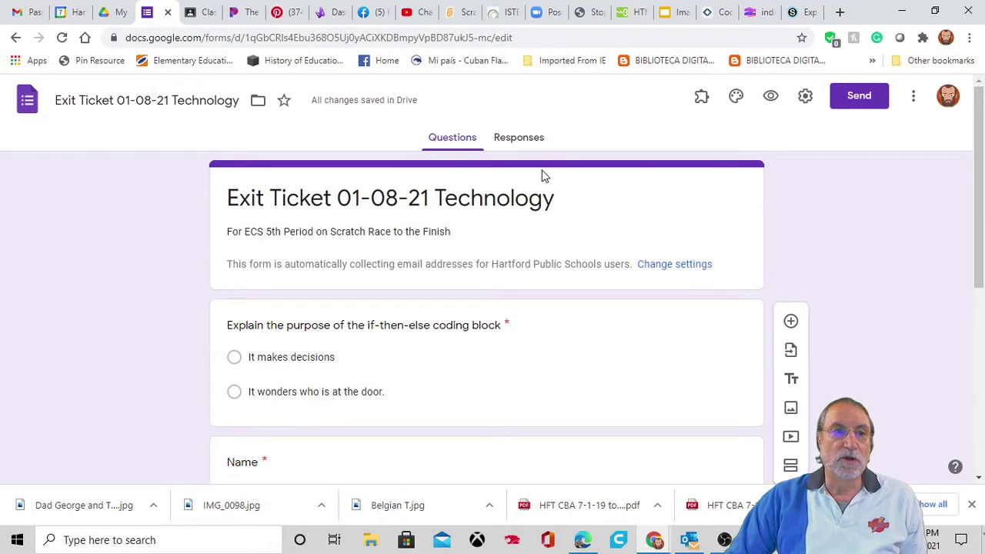
left_click(521, 141)
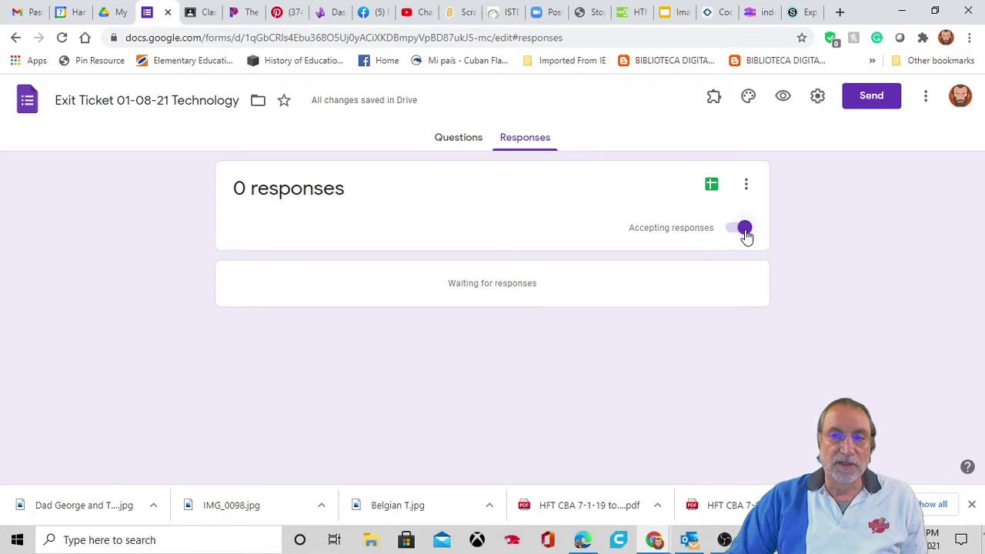
left_click(710, 187)
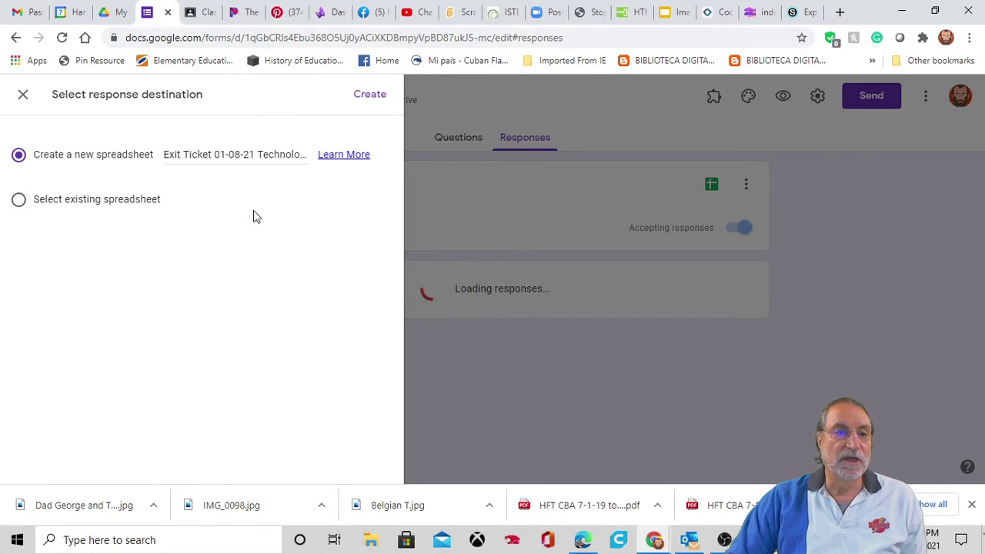
left_click(370, 96)
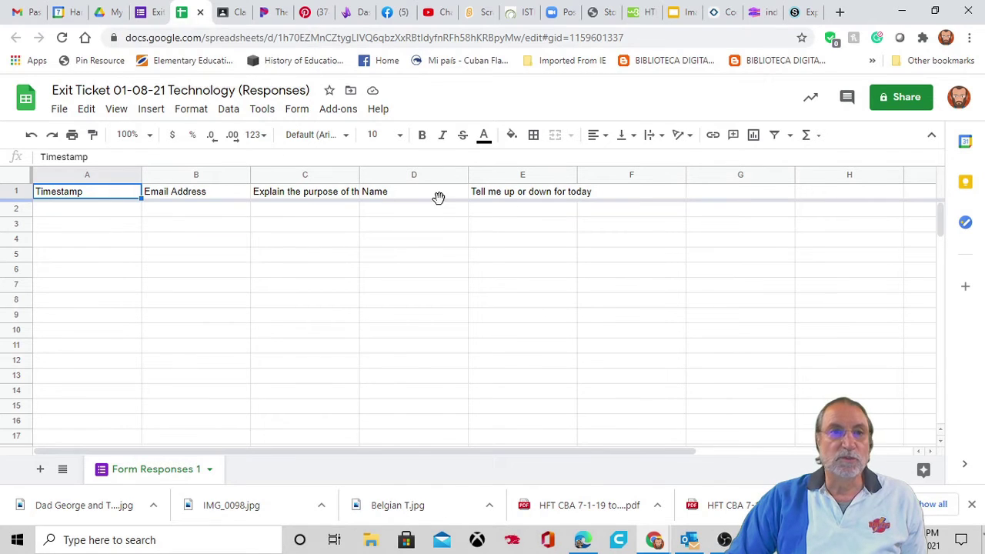
left_click(150, 12)
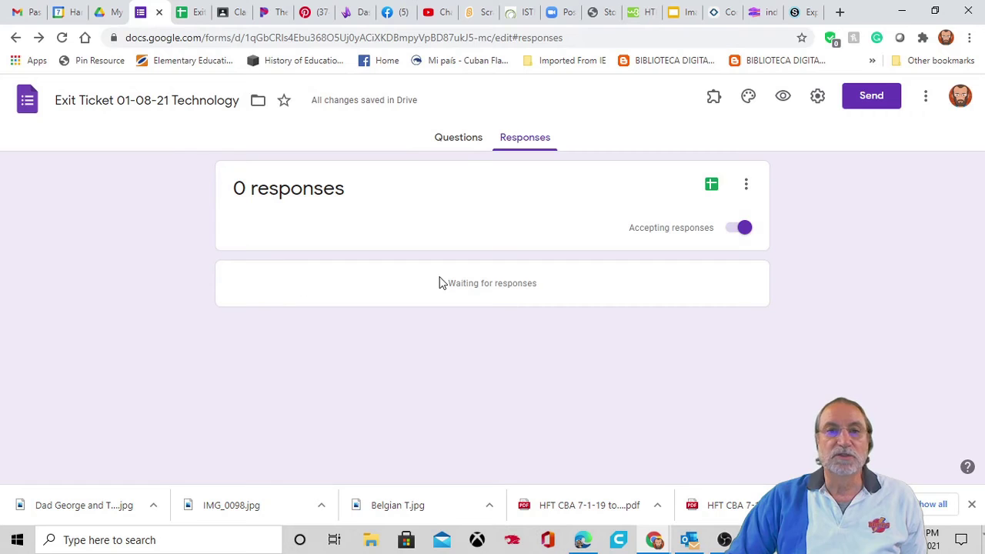
Turn off response receipts and the restriction to Hartford Public Schools users, check the presentation options, and save the form settings
left_click(818, 100)
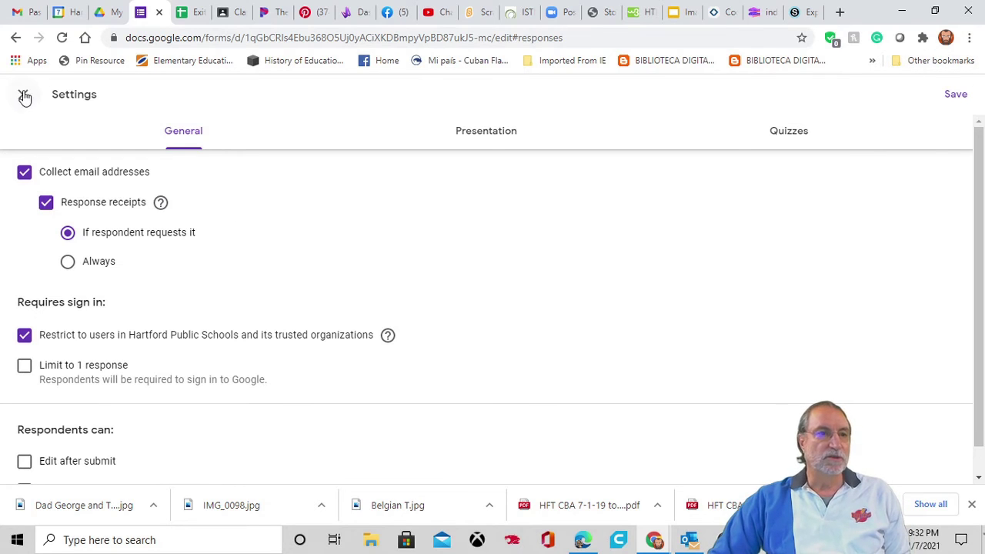
left_click(23, 94)
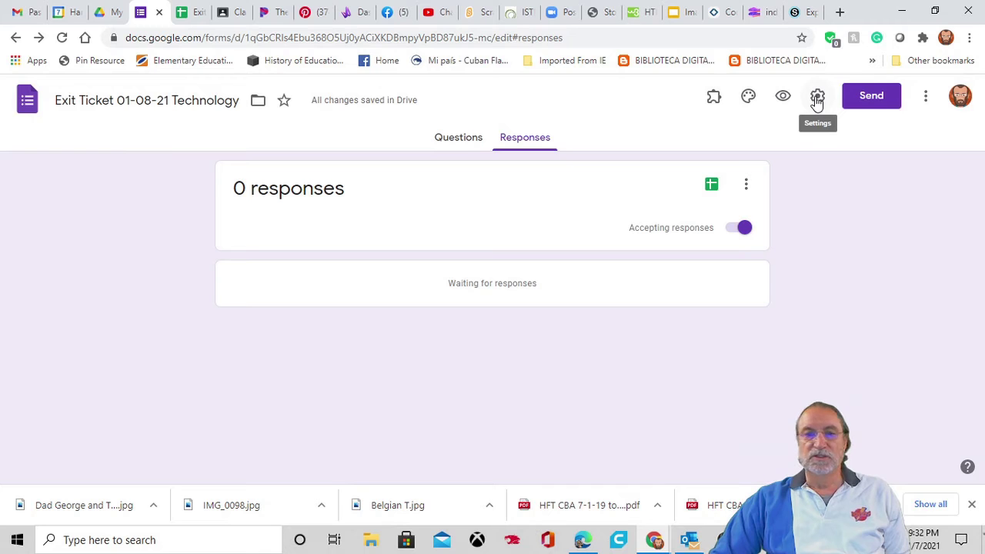
left_click(817, 97)
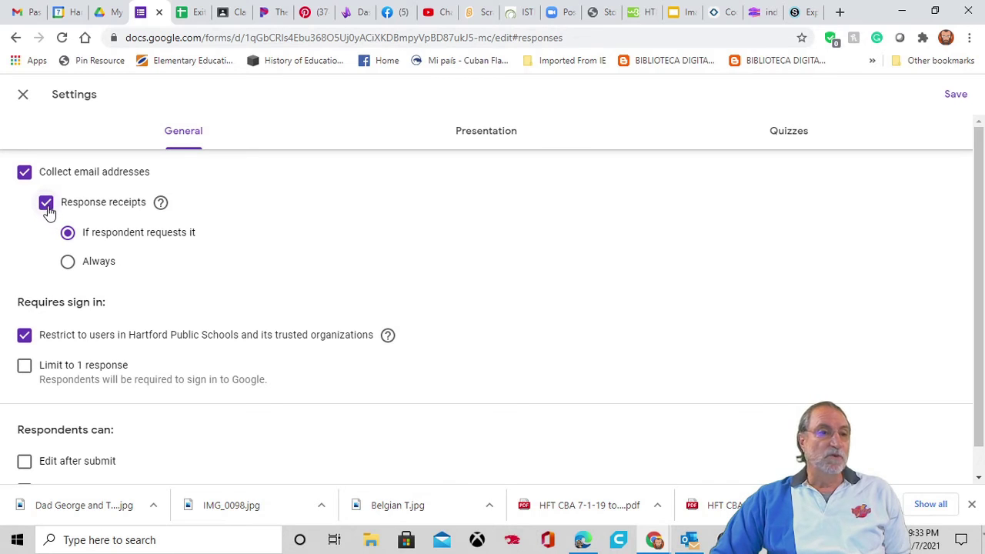
left_click(47, 206)
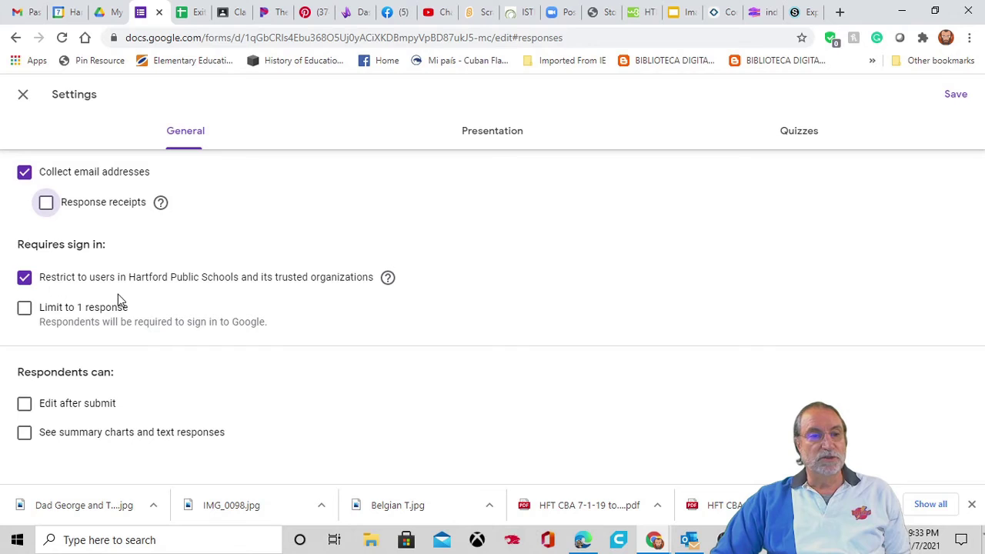
left_click(26, 283)
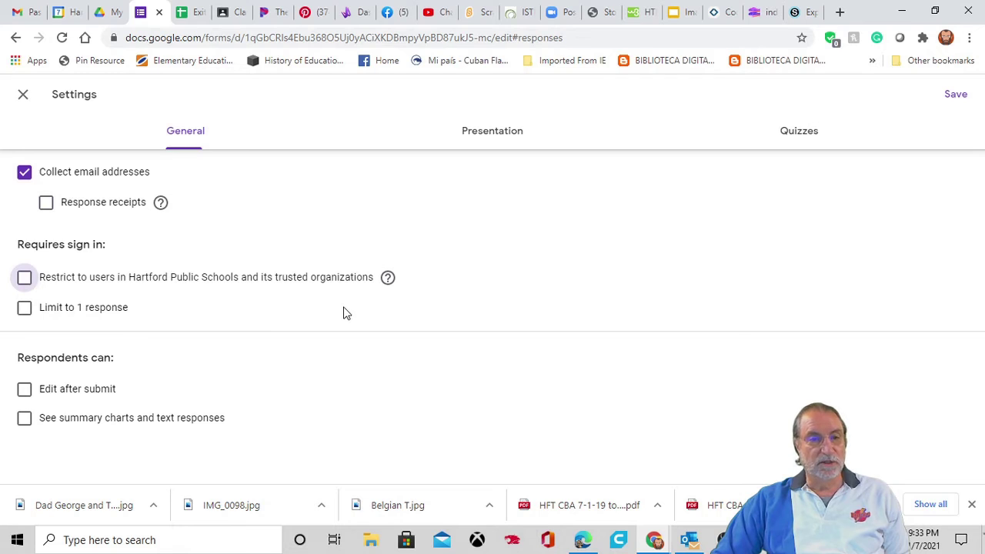
left_click(487, 136)
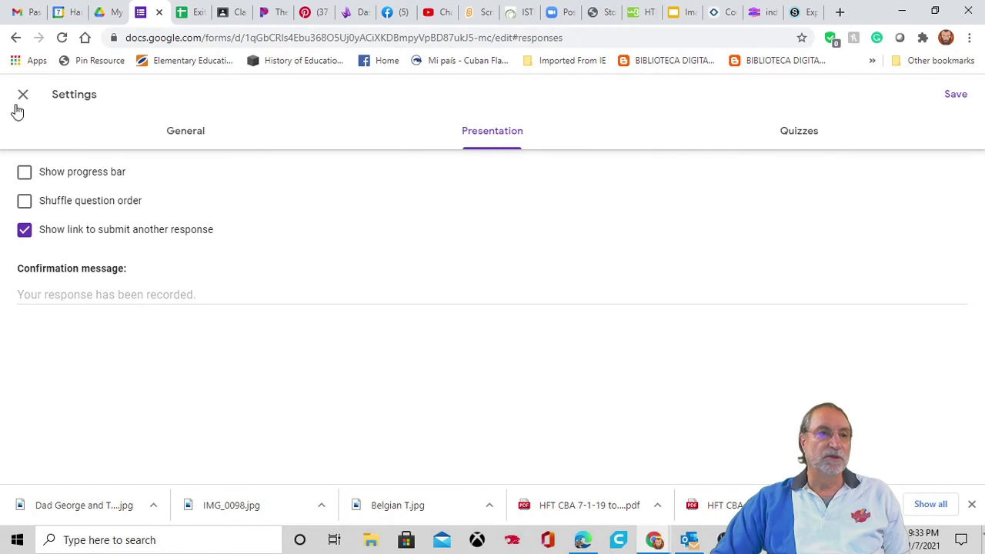
left_click(957, 97)
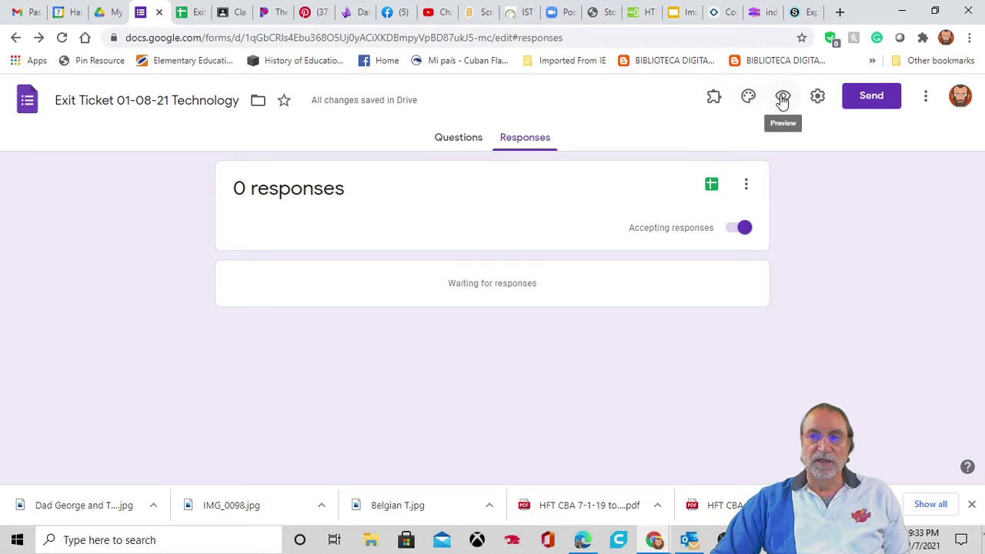
Open a preview of the exit ticket form as respondents see it
left_click(783, 98)
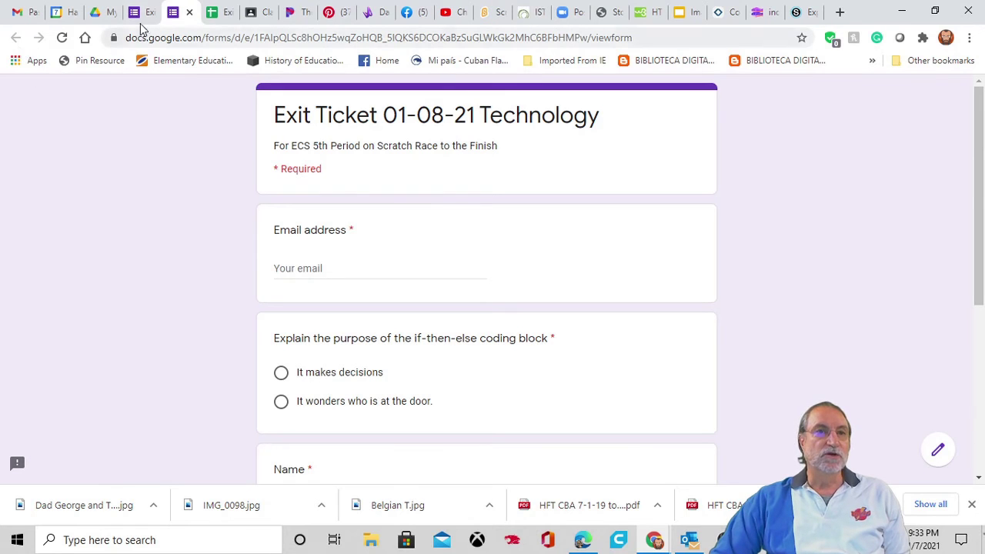
Reopen the exit ticket preview from the form editor and fill in the respondent's email address
left_click(190, 12)
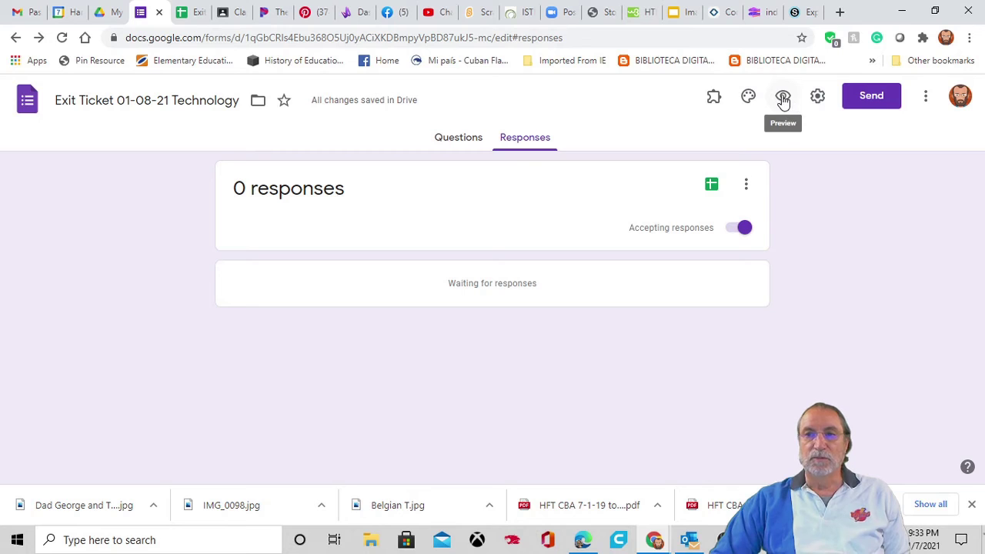
left_click(782, 99)
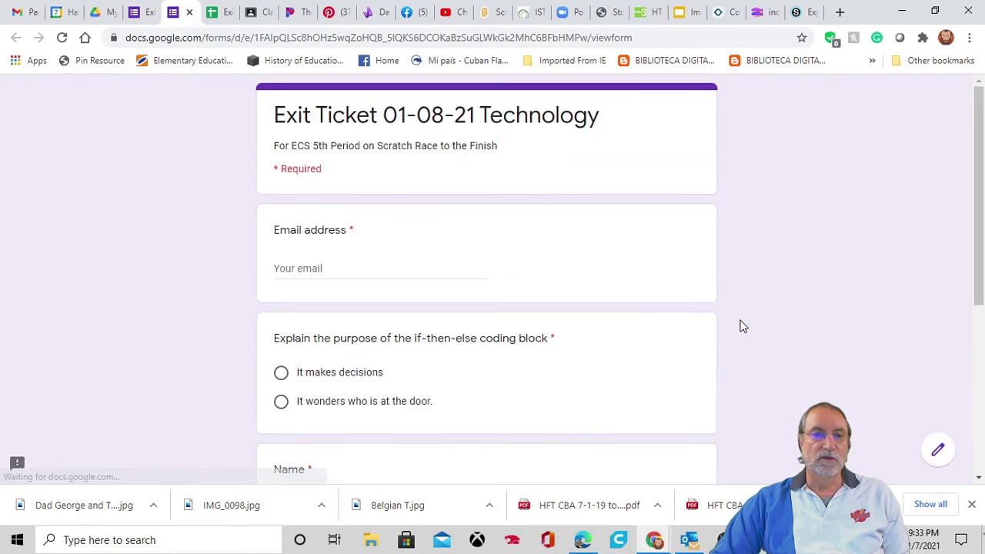
left_click(312, 268)
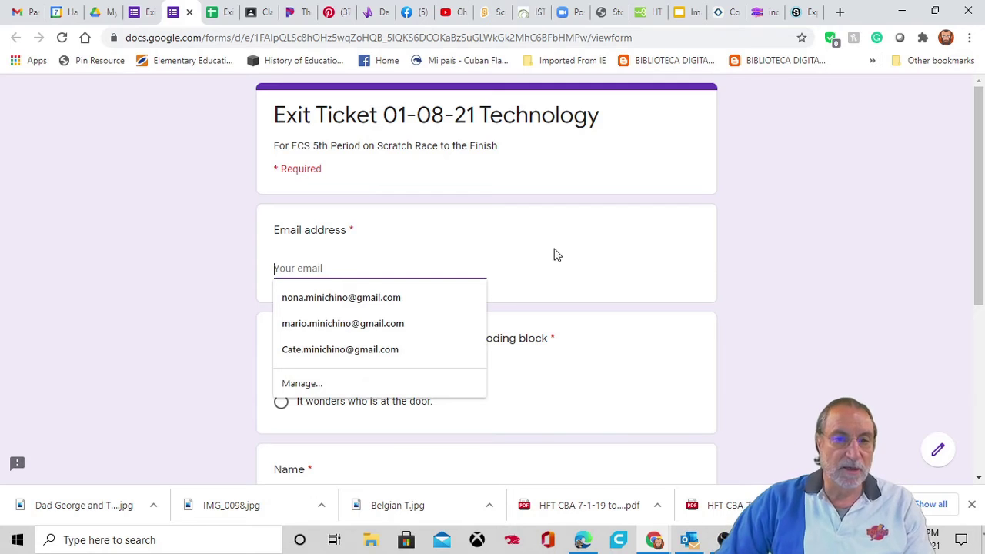
left_click(390, 332)
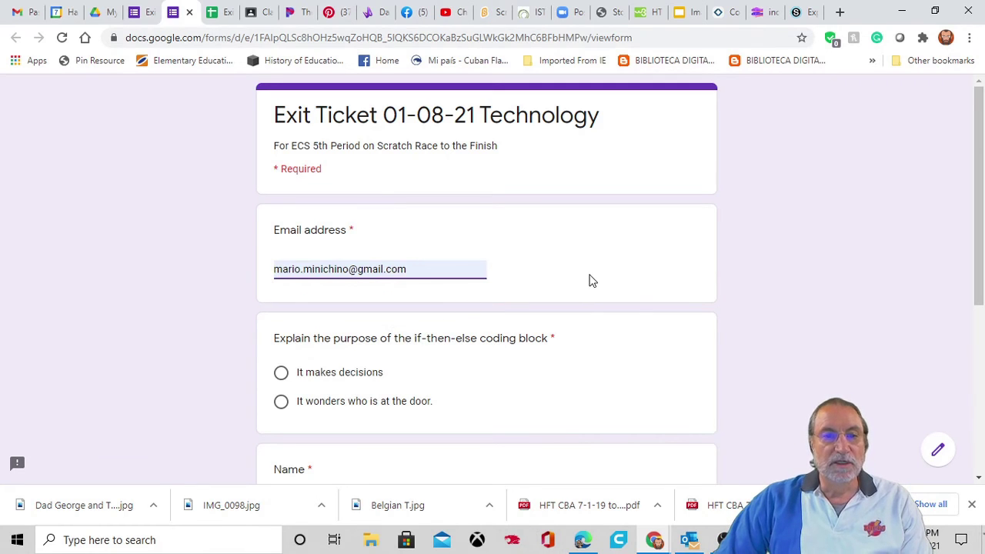
Answer the if-then-else coding block question with "It makes decisions" and enter the respondent's first name
left_click(281, 373)
scroll(522, 356, "down", 2)
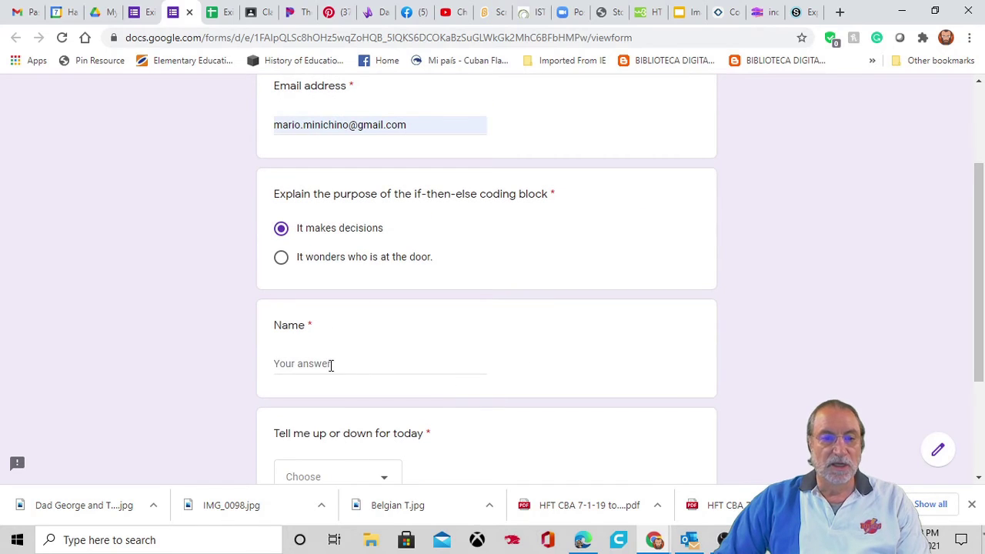
left_click(331, 364)
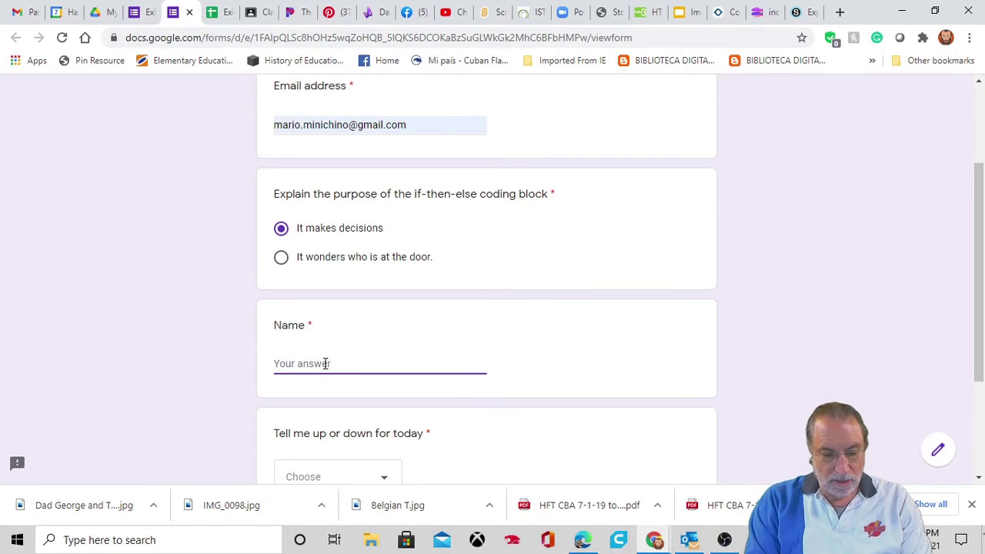
type("MAri")
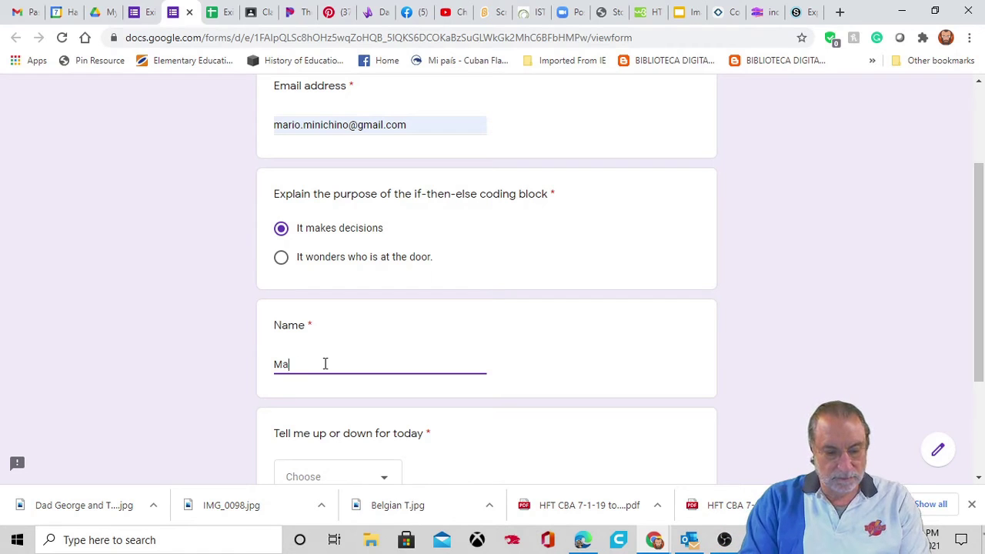
Choose Up for "Tell me up or down for today" and submit the exit ticket response
scroll(370, 363, "down", 2)
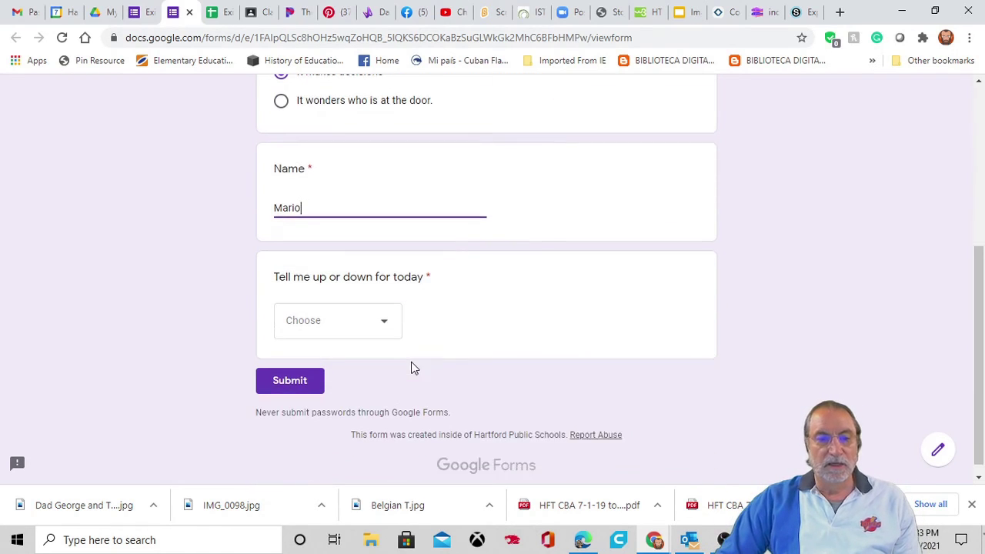
left_click(382, 312)
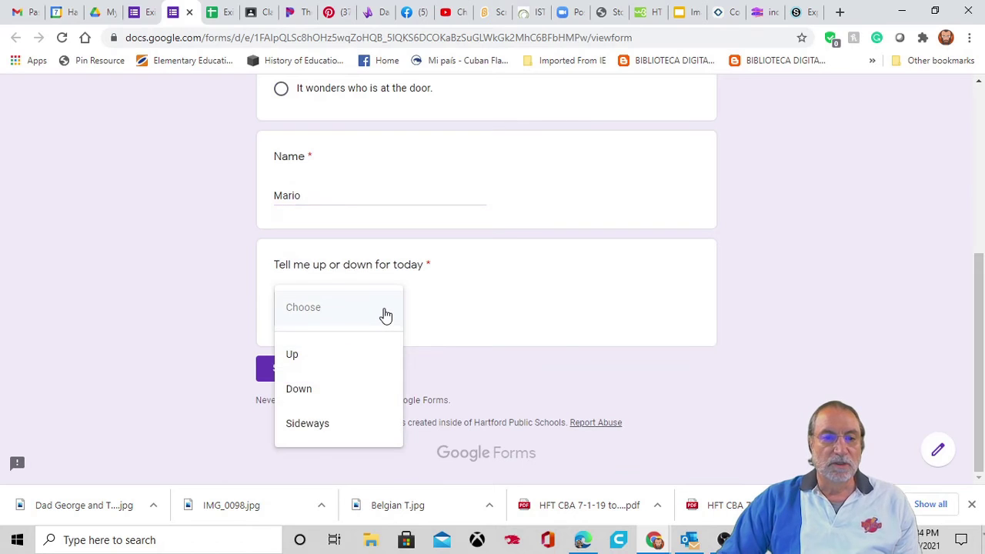
left_click(307, 359)
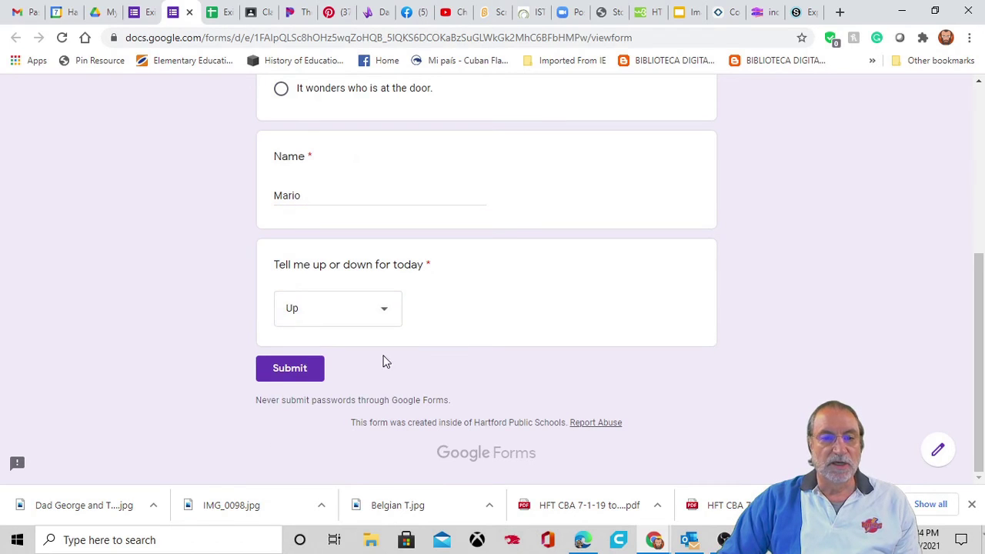
left_click(287, 369)
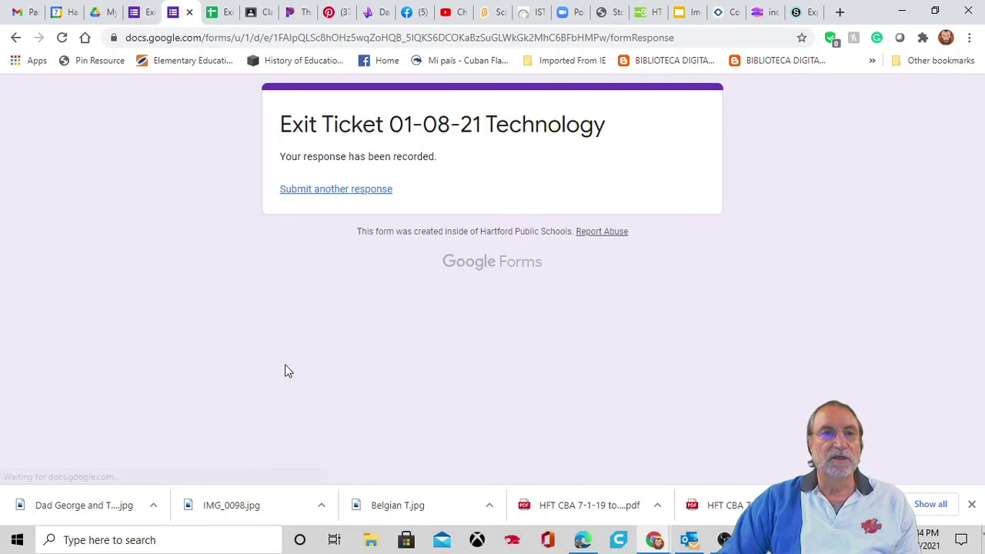
Check the submitted response in the linked spreadsheet, then close the submitted form page and return to the form editor
left_click(221, 12)
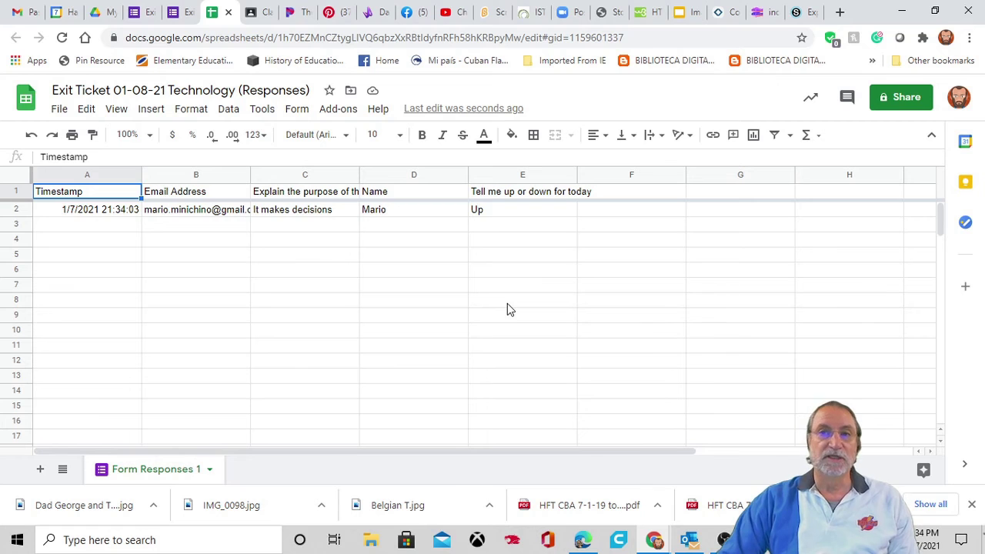
left_click(178, 12)
left_click(189, 14)
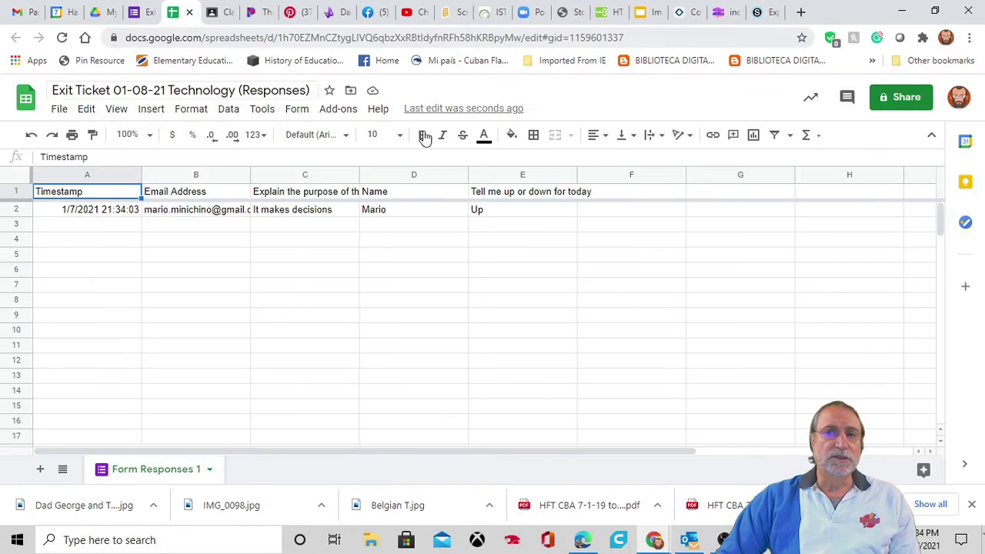
left_click(148, 15)
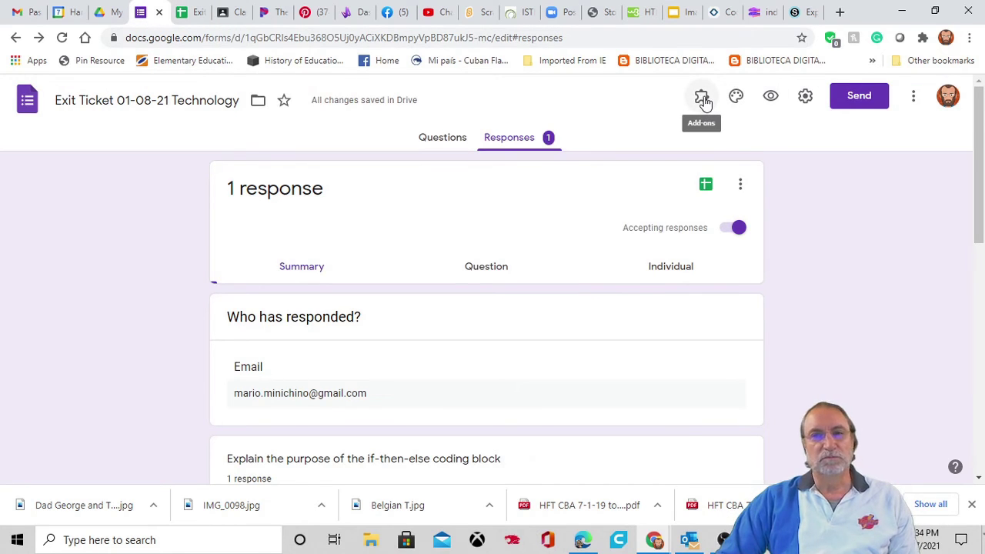
Look at the form's available add-ons and the options for sending it, closing both without making changes
left_click(702, 98)
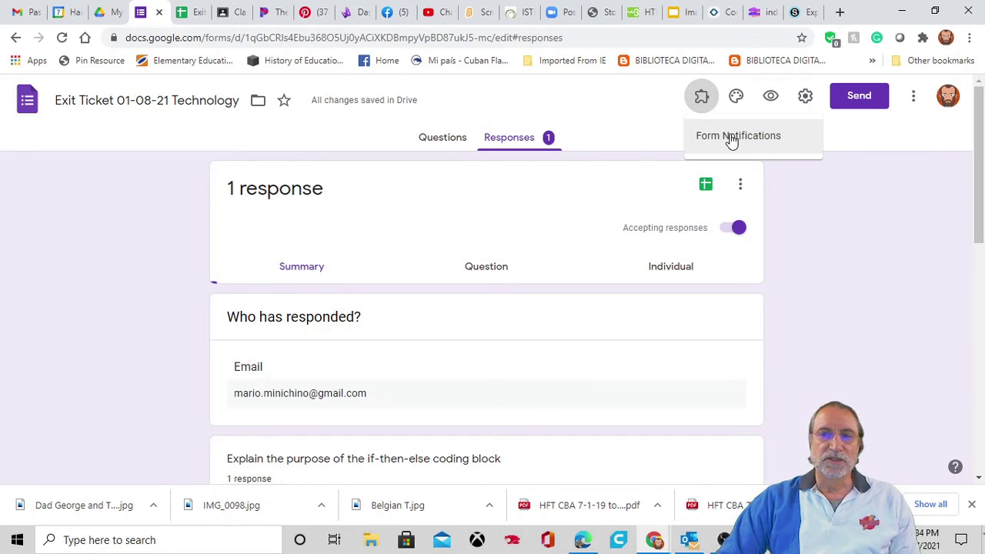
left_click(817, 197)
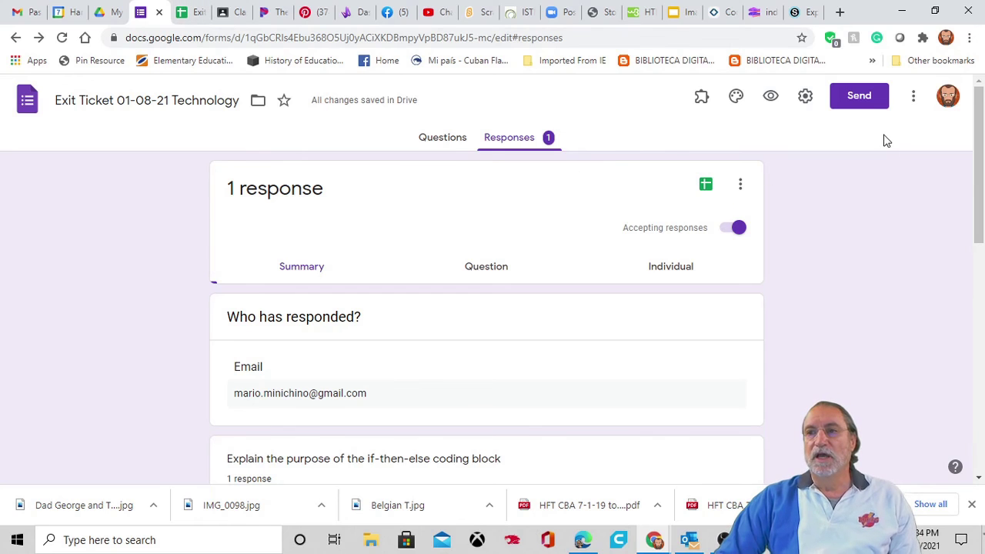
left_click(856, 103)
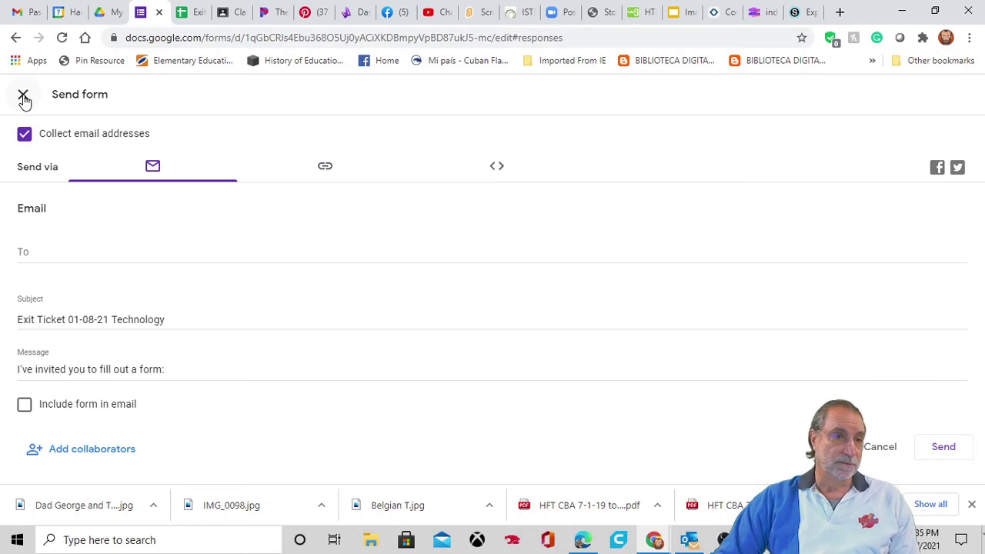
left_click(23, 96)
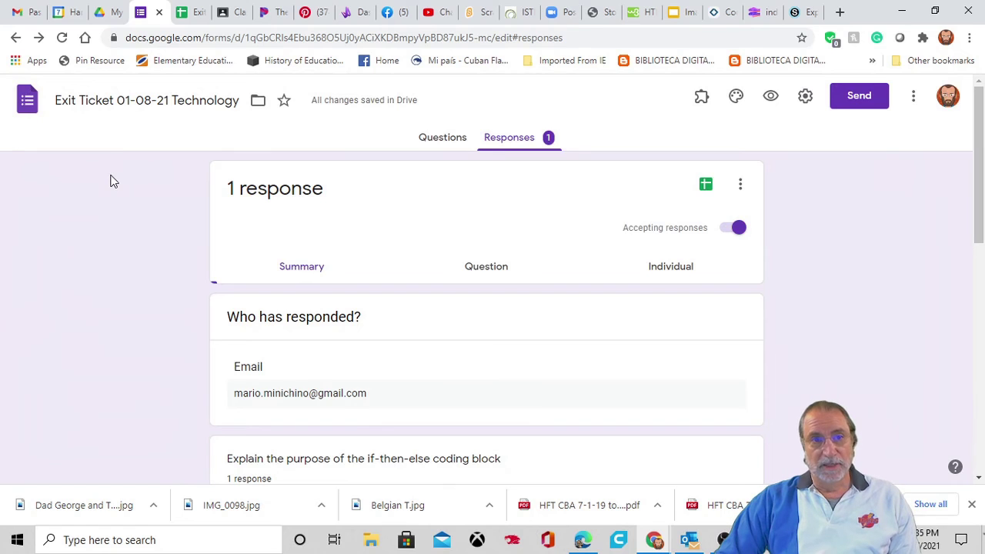
Switch to Google Classroom and open the Grading Submission Form attached to the Challenge #8c assignment in the 3D Modeling class
left_click(229, 12)
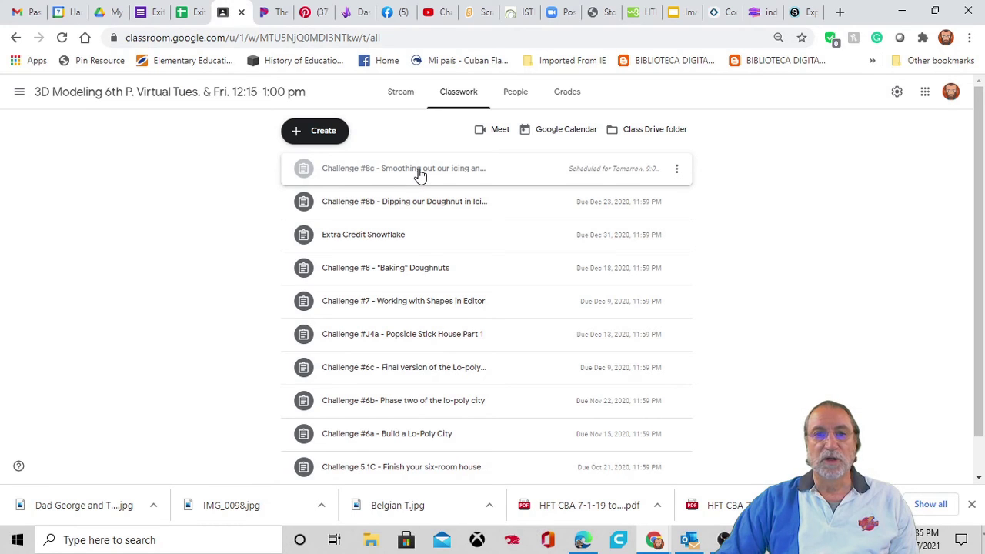
left_click(419, 176)
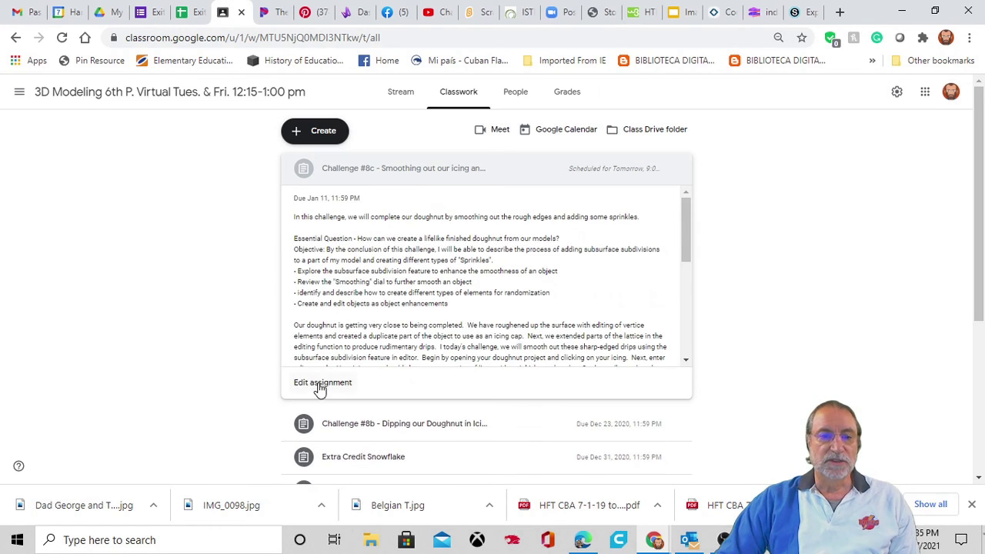
left_click(319, 384)
scroll(350, 336, "down", 2)
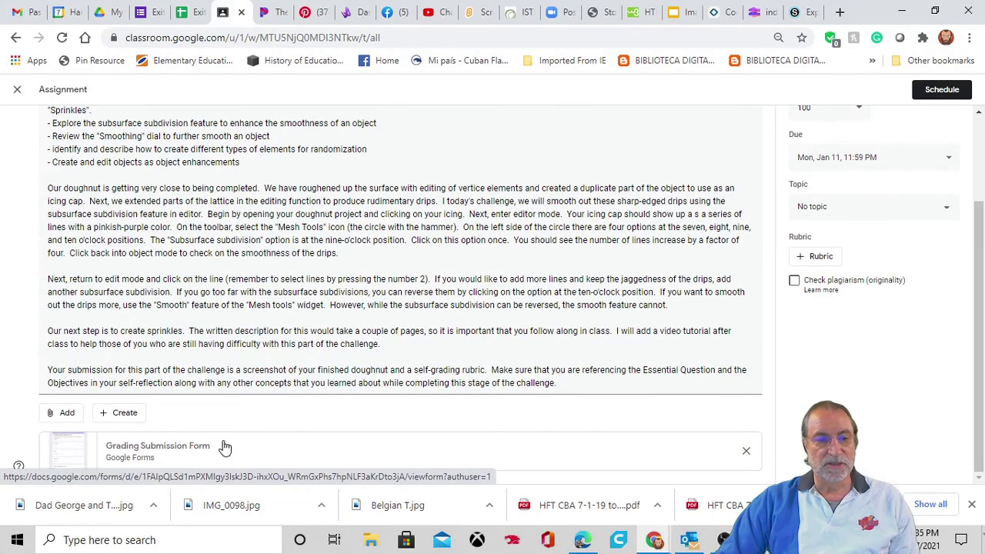
left_click(189, 448)
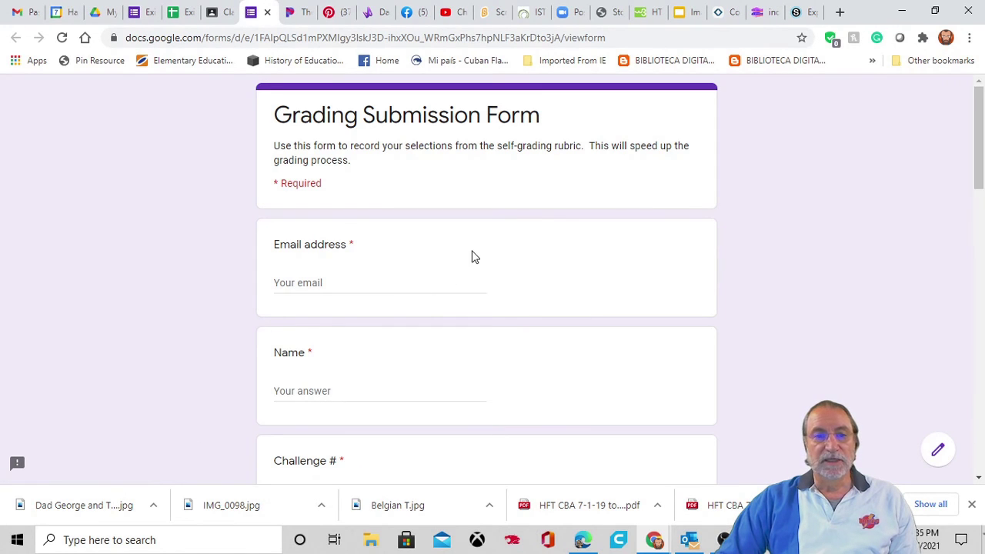
Review the Grading Submission Form's self-grading rubric questions from Challenge # through Effort, and return to the exit ticket's responses
scroll(472, 256, "down", 3)
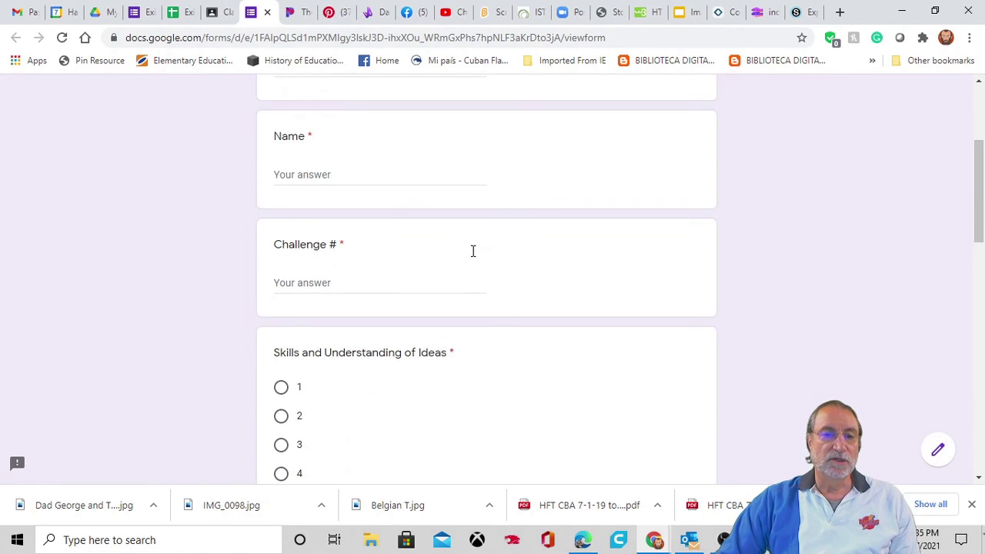
scroll(472, 254, "down", 2)
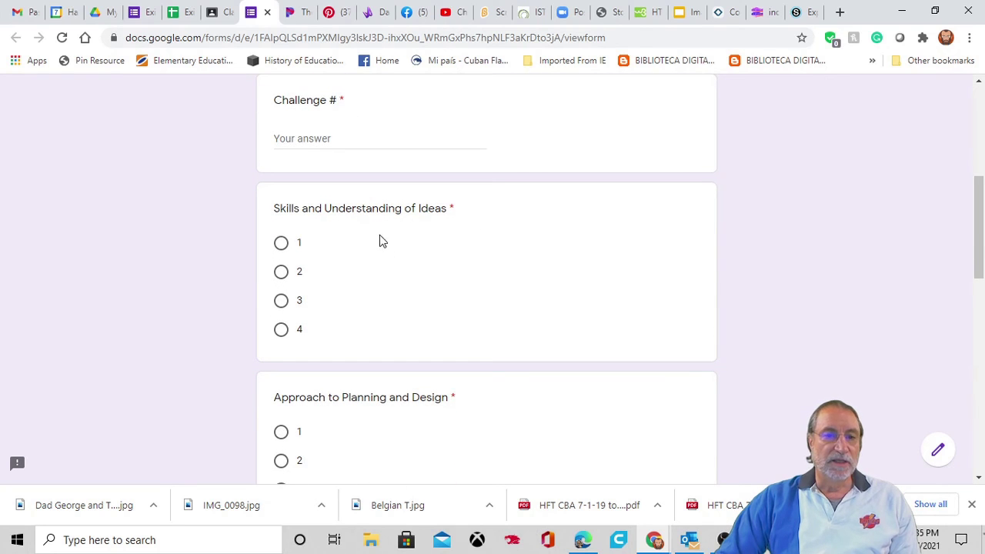
scroll(387, 301, "down", 6)
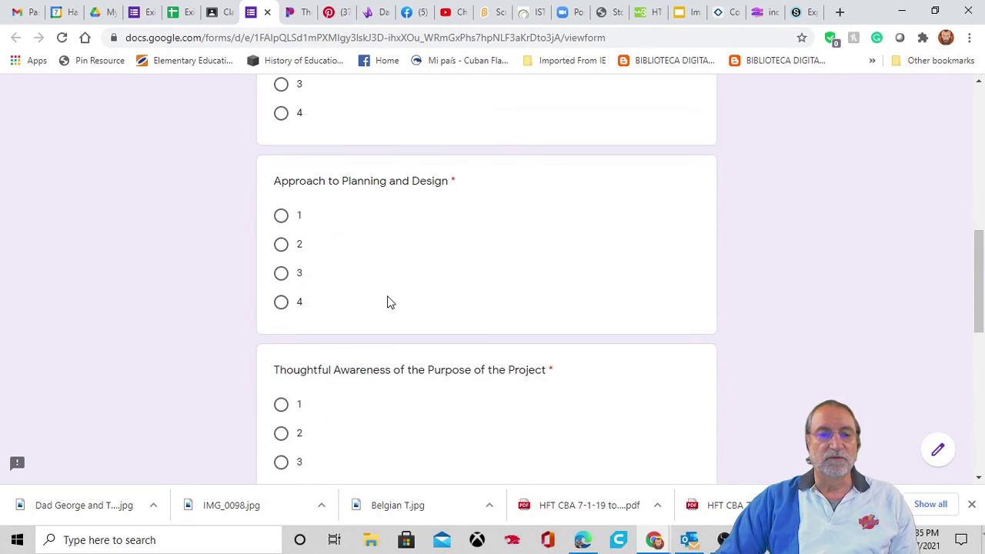
scroll(388, 301, "down", 4)
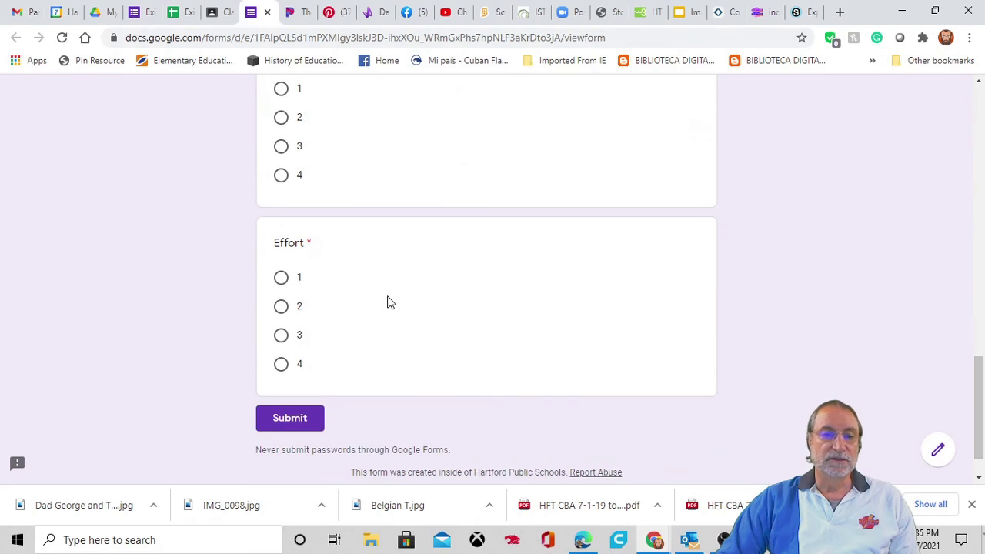
scroll(366, 324, "up", 3)
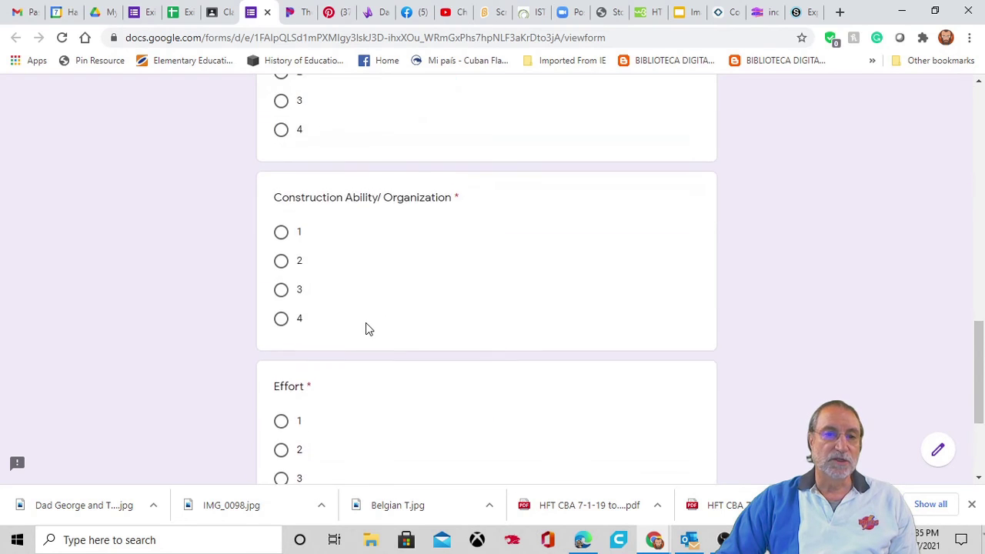
scroll(366, 324, "up", 3)
scroll(367, 324, "up", 2)
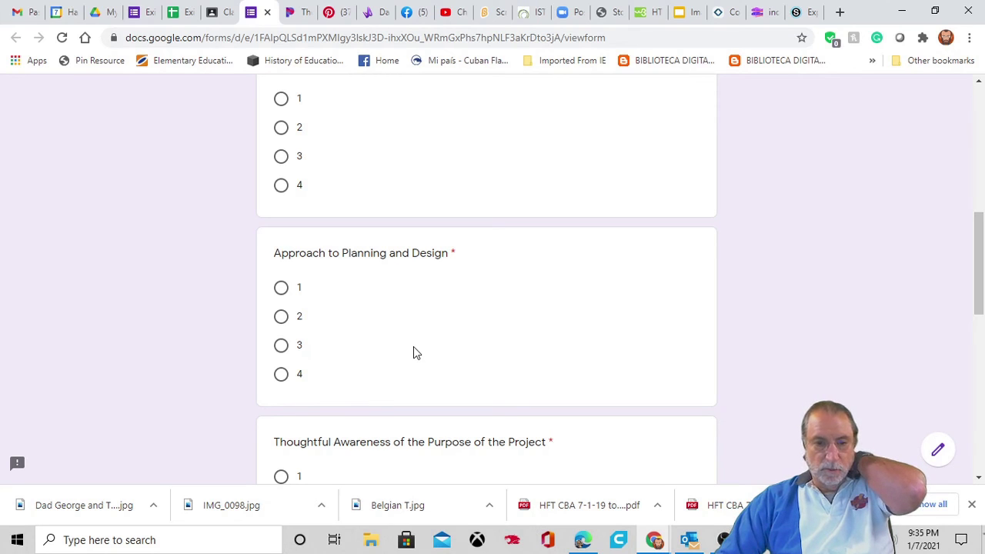
scroll(413, 352, "up", 8)
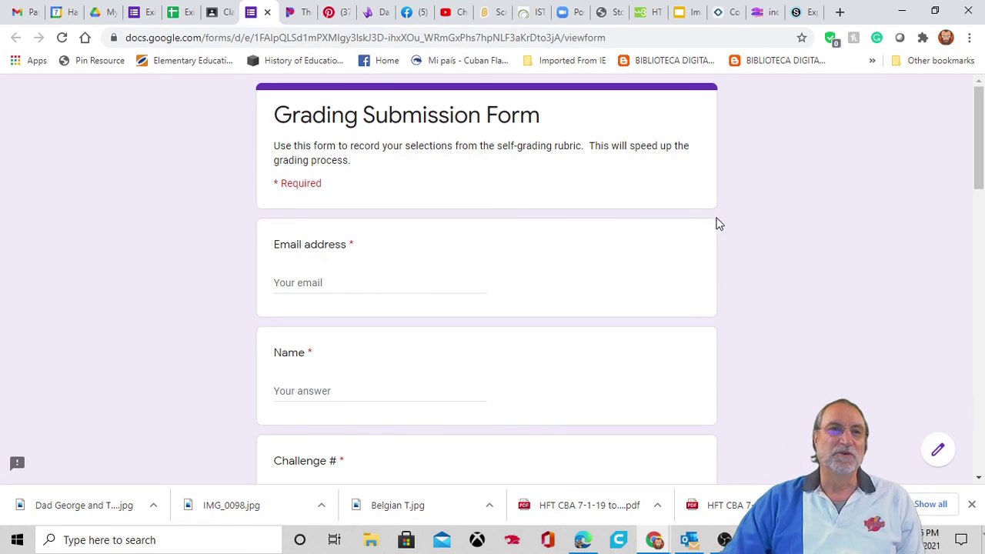
left_click(144, 13)
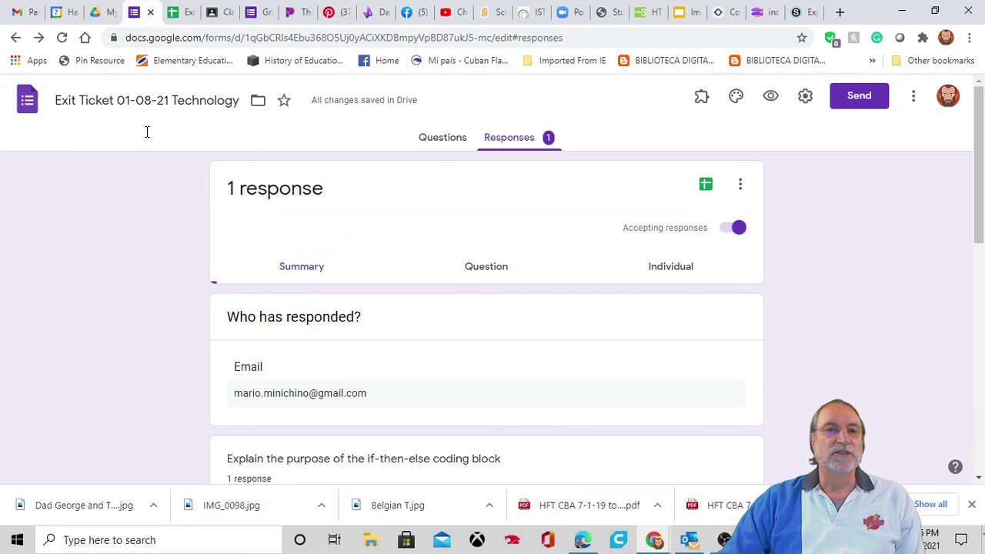